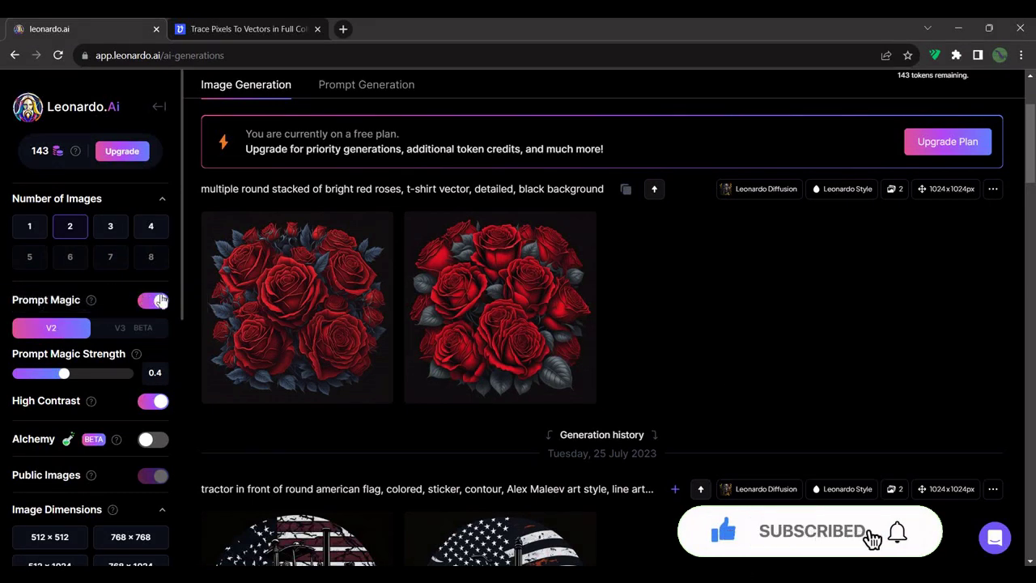
Review the rose image prompt in Leonardo.Ai by scrolling and highlighting its wording.
scroll(148, 226, down, 1)
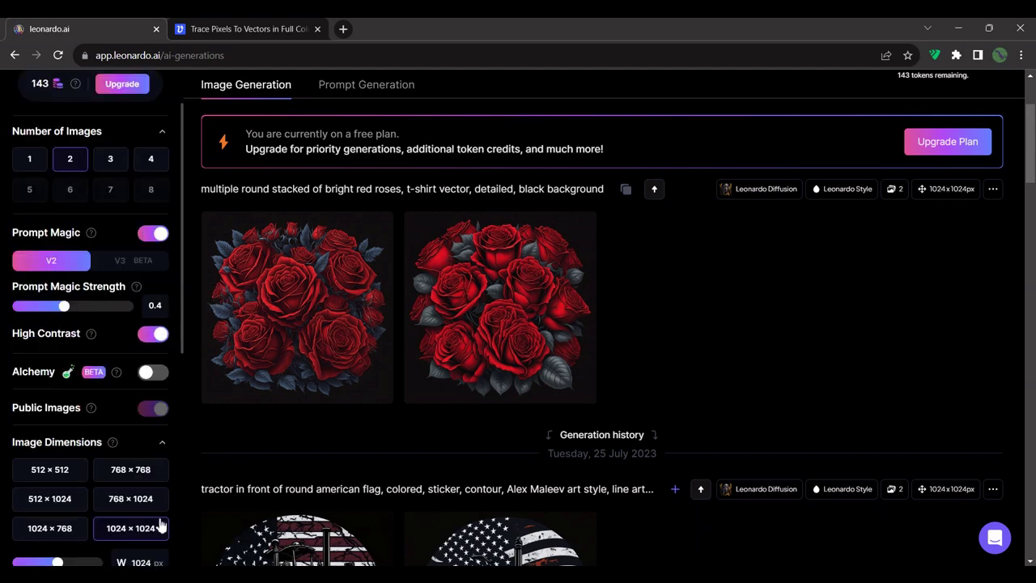
scroll(660, 284, up, 1)
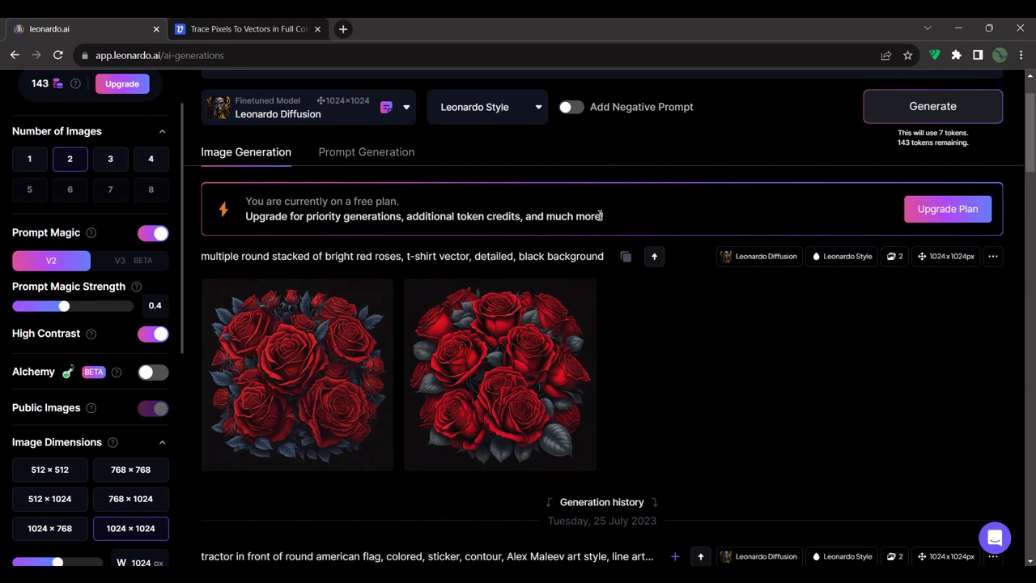
scroll(526, 183, up, 1)
drag(216, 127, 538, 127)
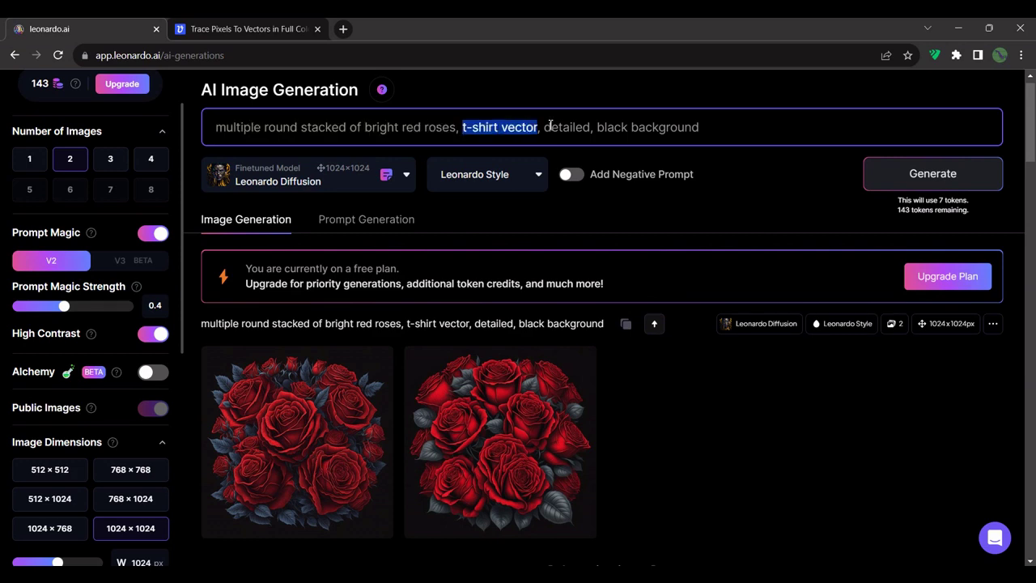
drag(711, 127, 528, 126)
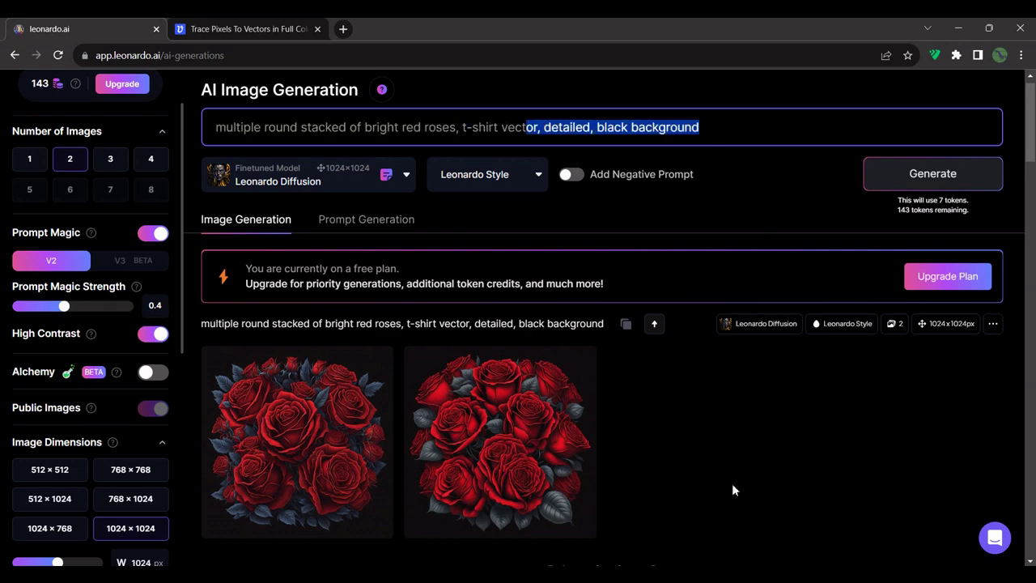
click(544, 409)
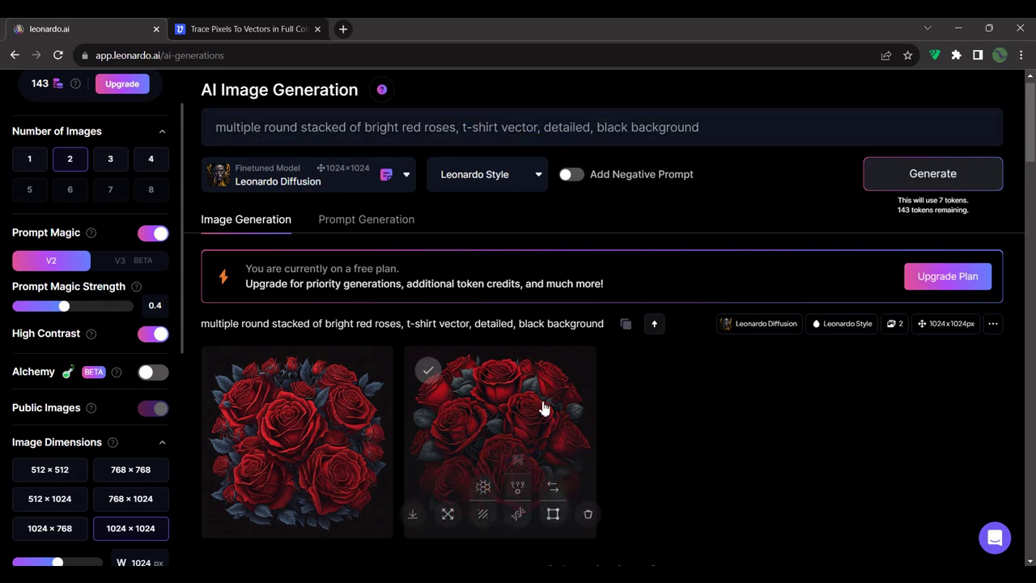
Download the stacked bright red roses image as a JPG, then go to Vectorizer.AI.
click(544, 409)
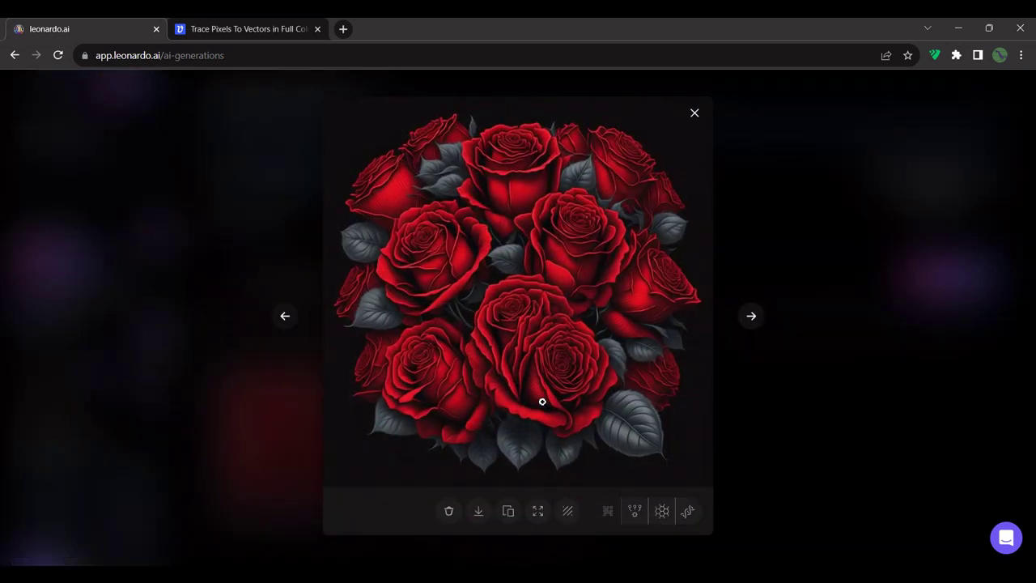
click(285, 316)
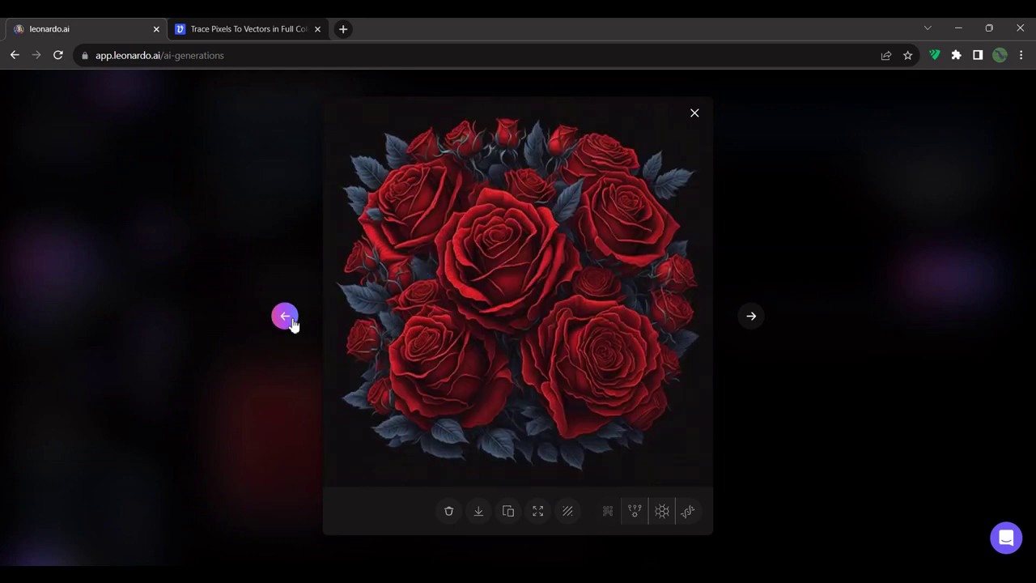
click(753, 317)
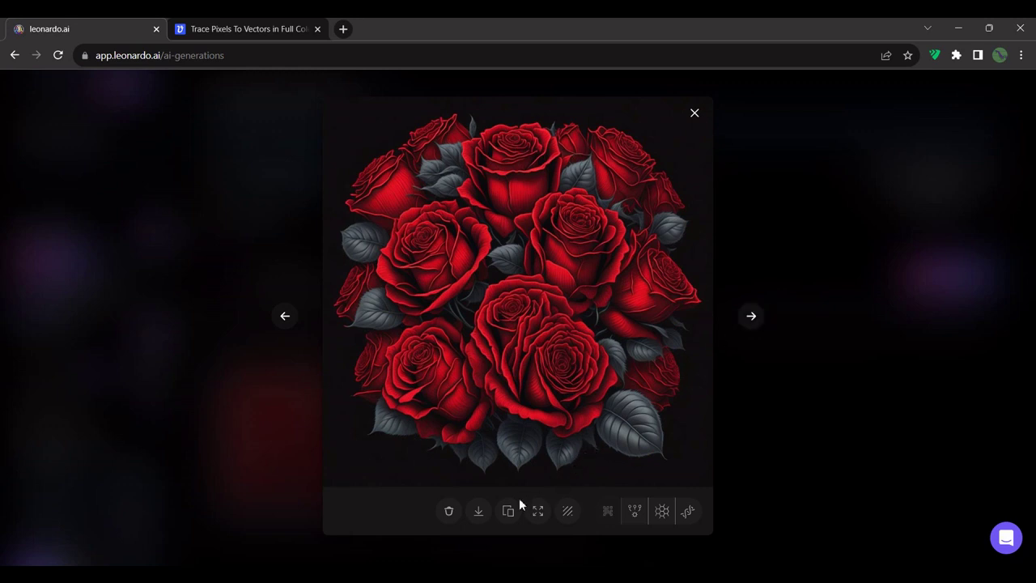
click(478, 511)
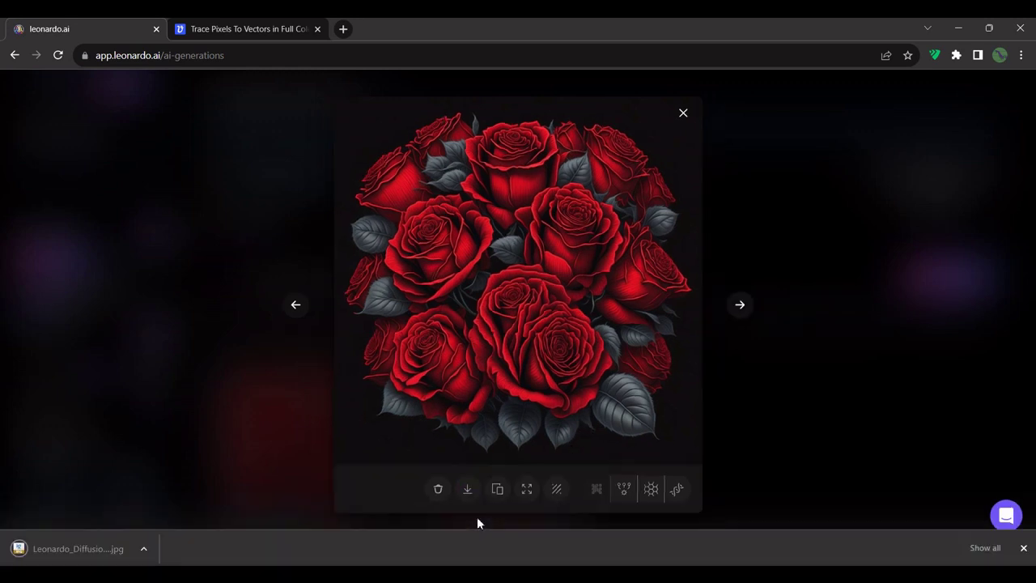
click(1023, 548)
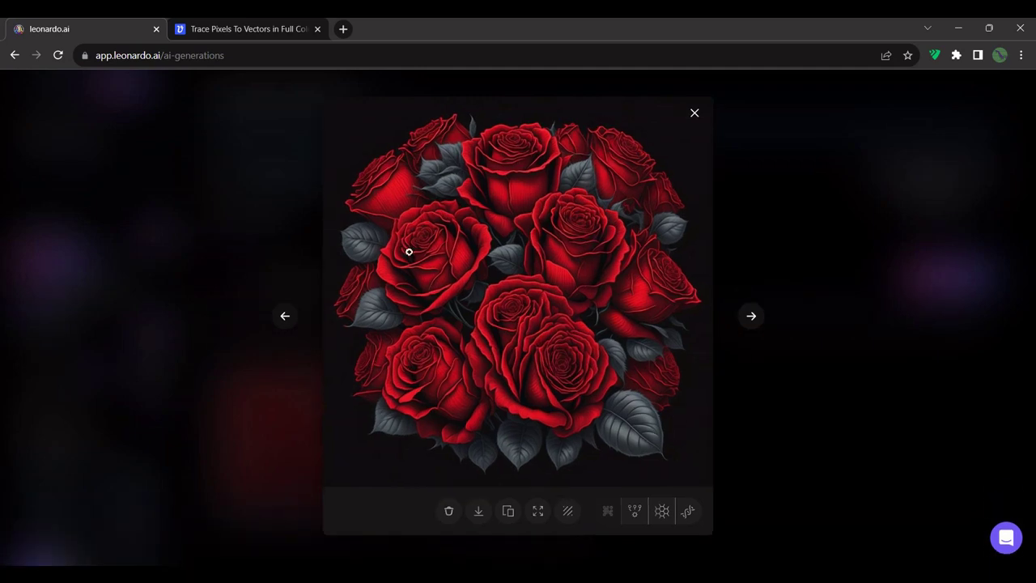
click(240, 33)
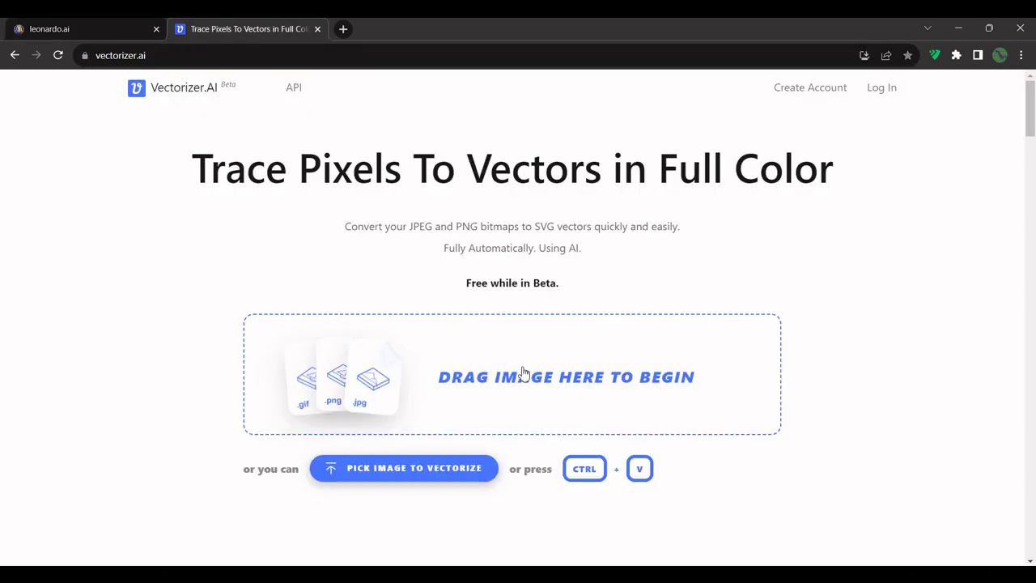
Paste the rose JPG into Vectorizer.AI and inspect the full-colour vector result.
key(ctrl+v)
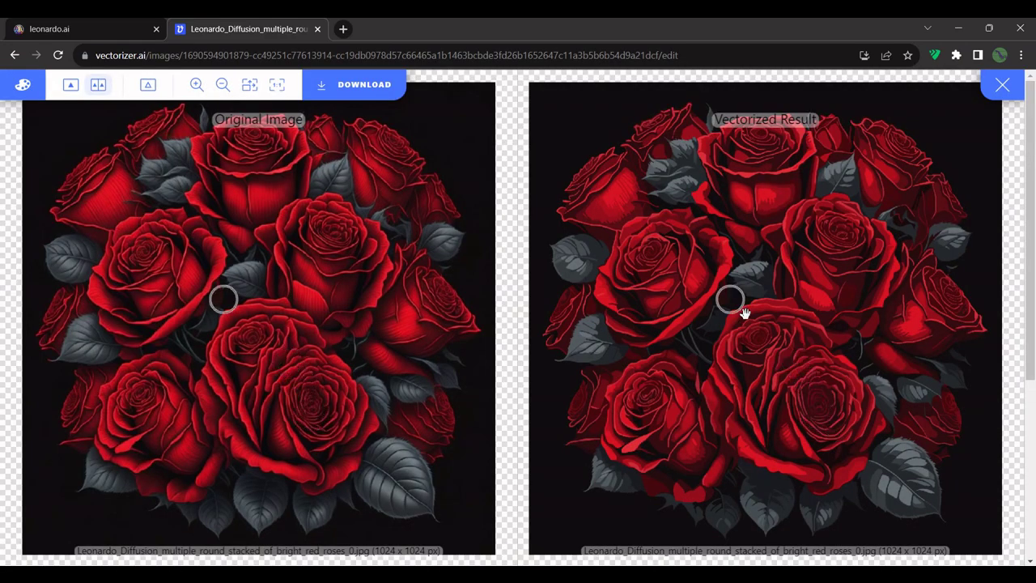
scroll(740, 301, up, 5)
scroll(744, 313, down, 2)
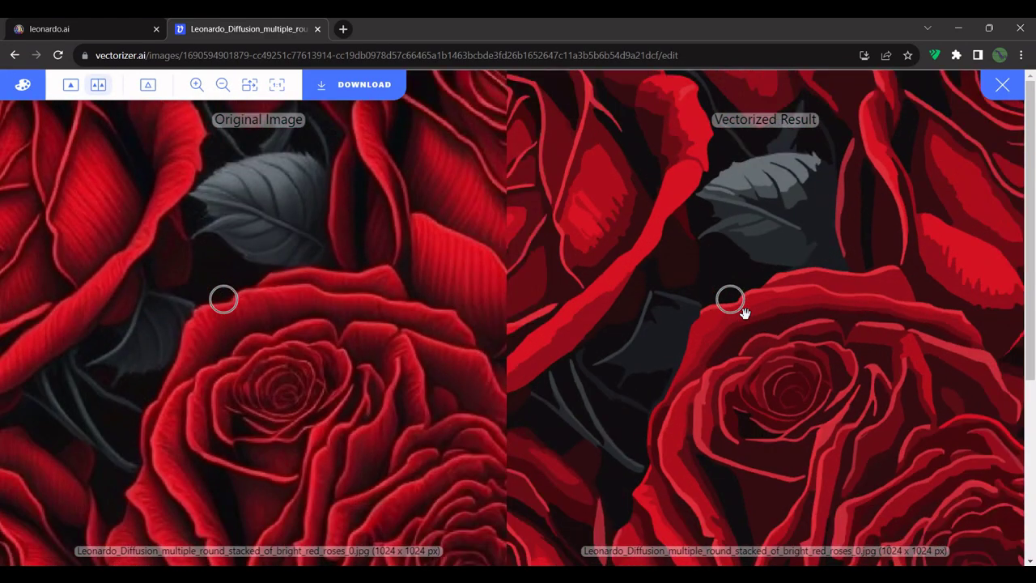
scroll(745, 312, down, 2)
scroll(744, 312, down, 1)
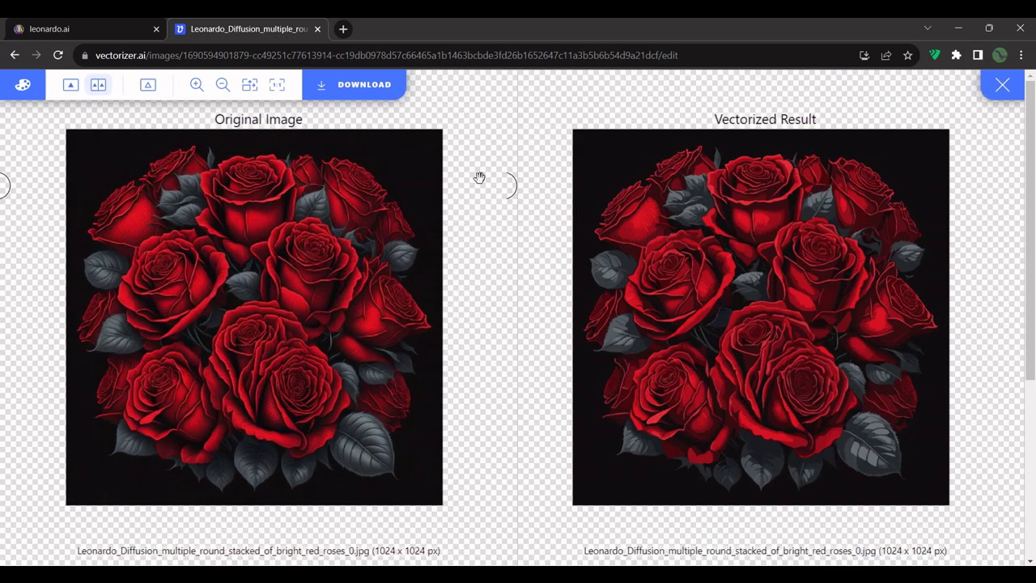
Download the vectorized roses as an SVG file.
click(368, 93)
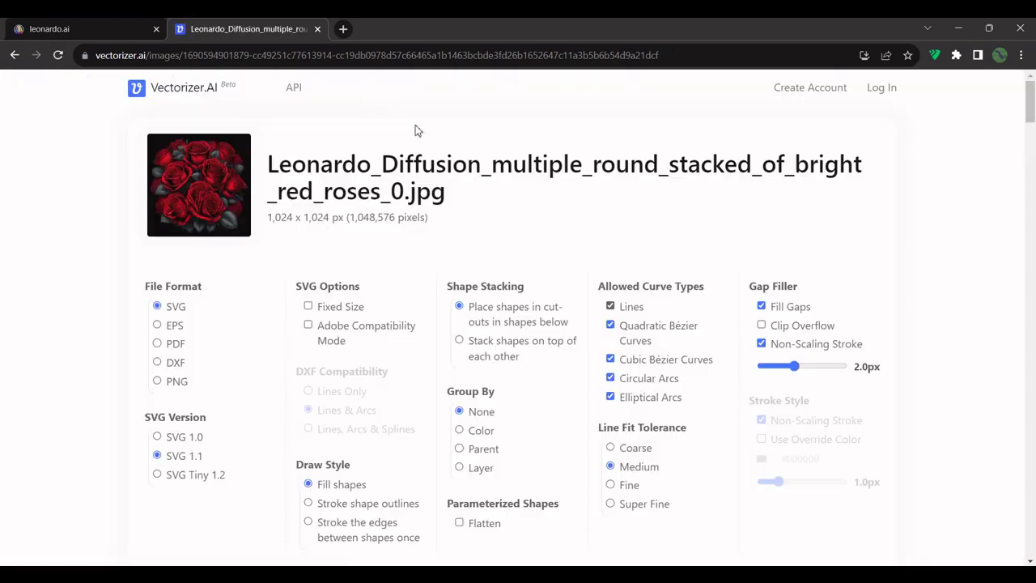
scroll(483, 226, down, 2)
scroll(493, 324, down, 2)
click(508, 326)
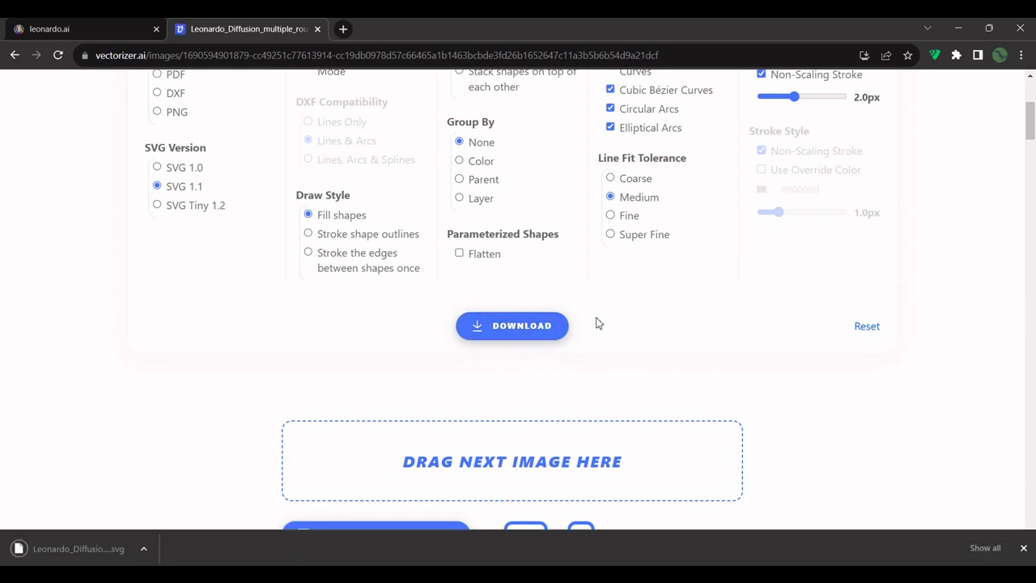
click(1024, 548)
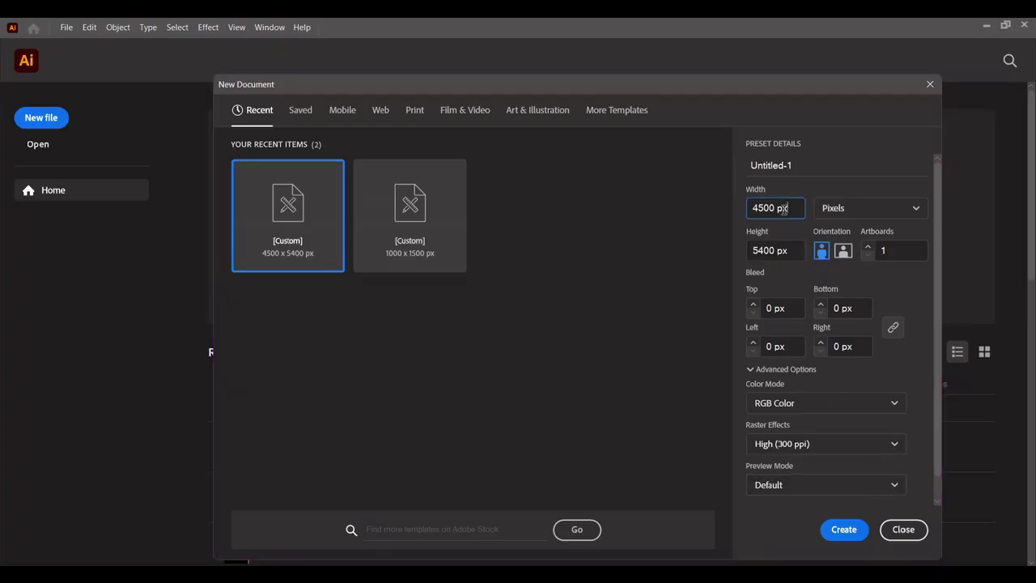
Create a 4500 × 5400 px document and draw a rectangle covering the artboard.
click(784, 250)
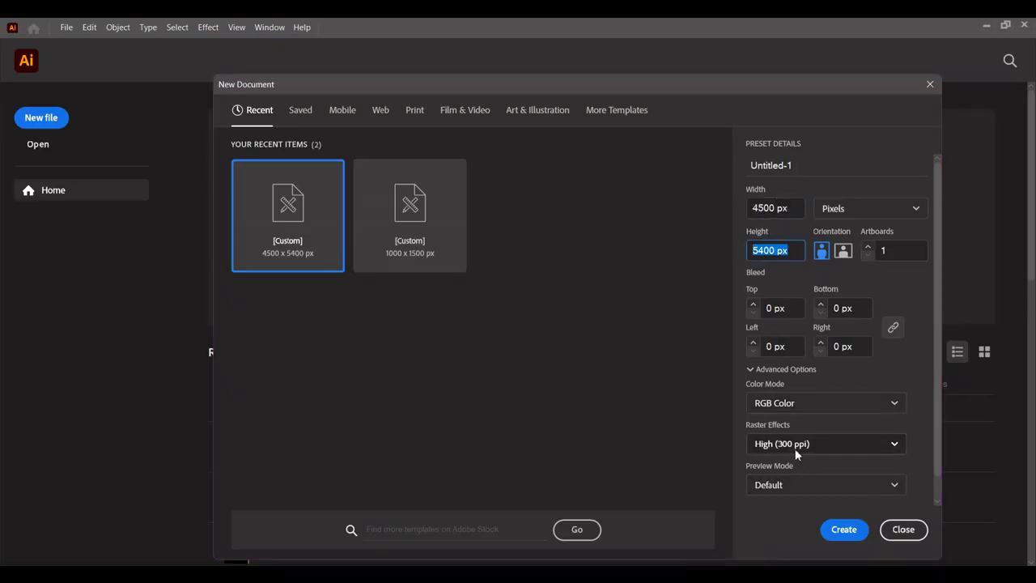
click(853, 535)
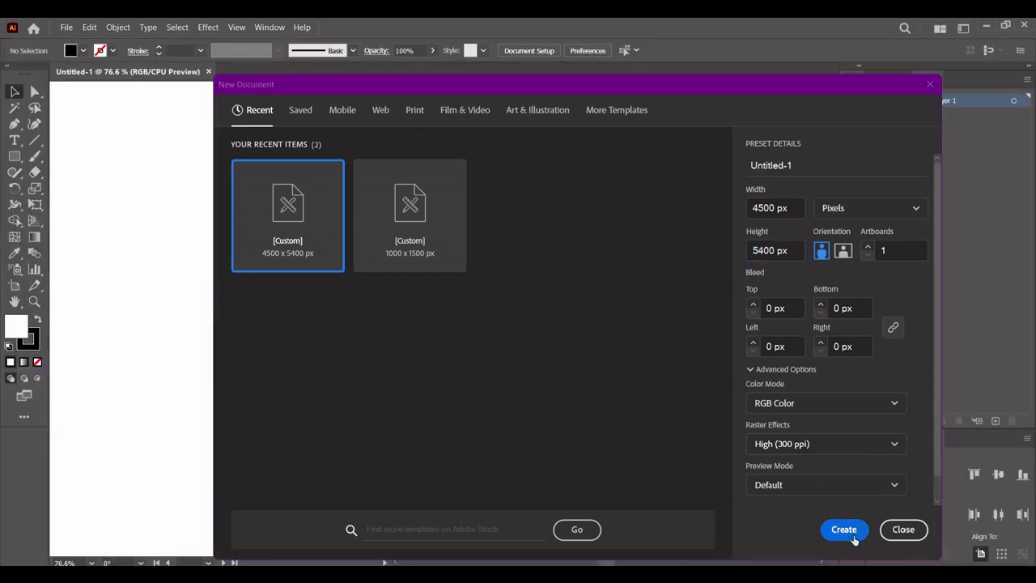
key(m)
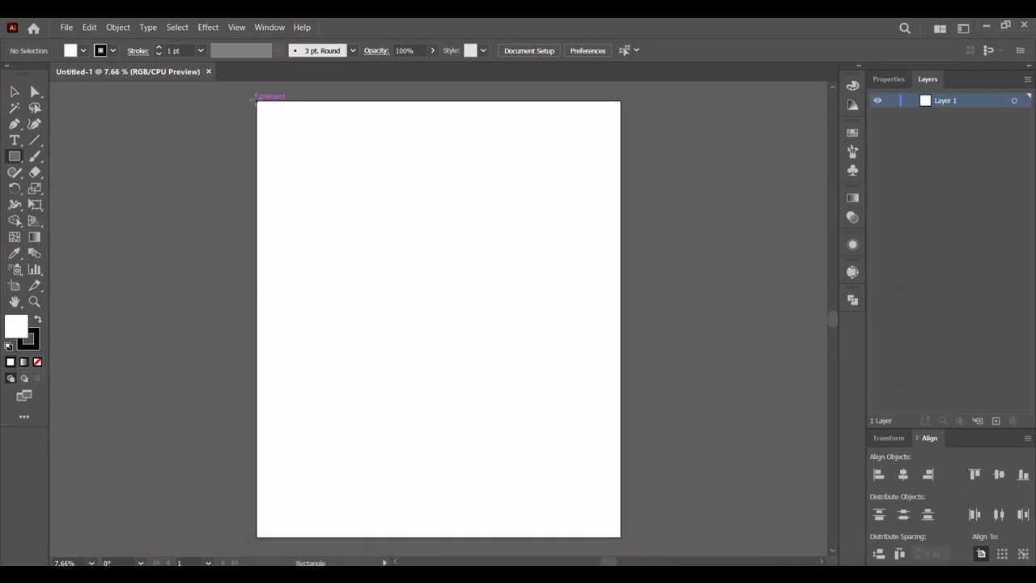
drag(256, 101, 621, 536)
Give the rectangle a black fill with no stroke and lock it in place.
click(37, 321)
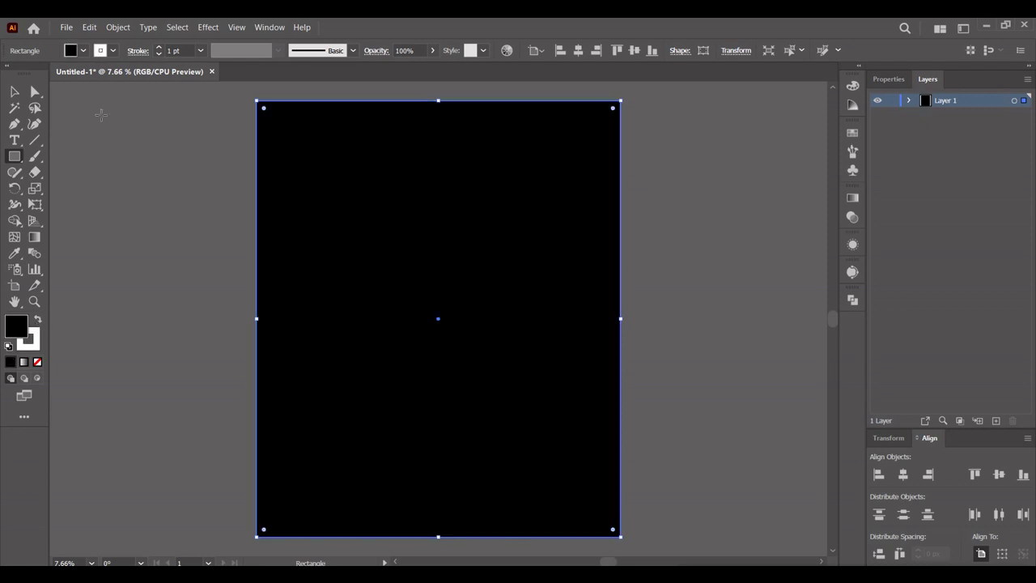
click(113, 51)
click(8, 76)
click(908, 100)
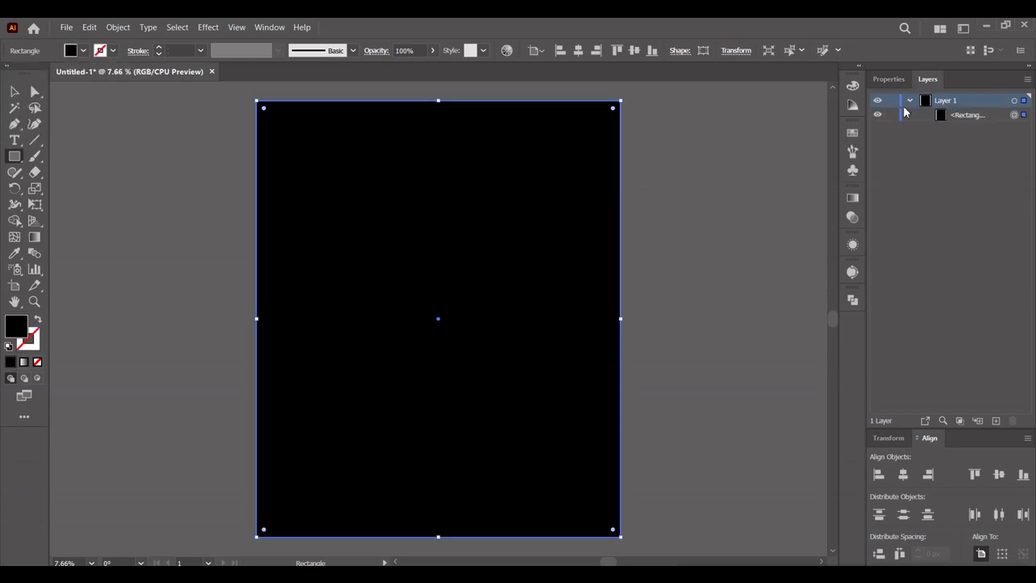
key(ctrl+shift+a)
click(14, 94)
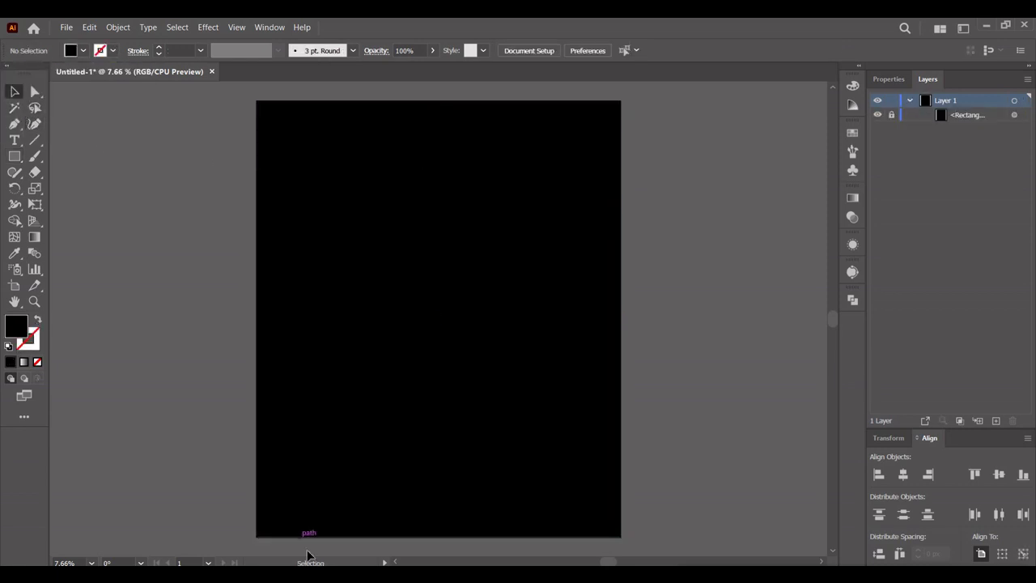
Select all black areas of the roses SVG with the Magic Wand and delete them.
scroll(796, 271, down, 1)
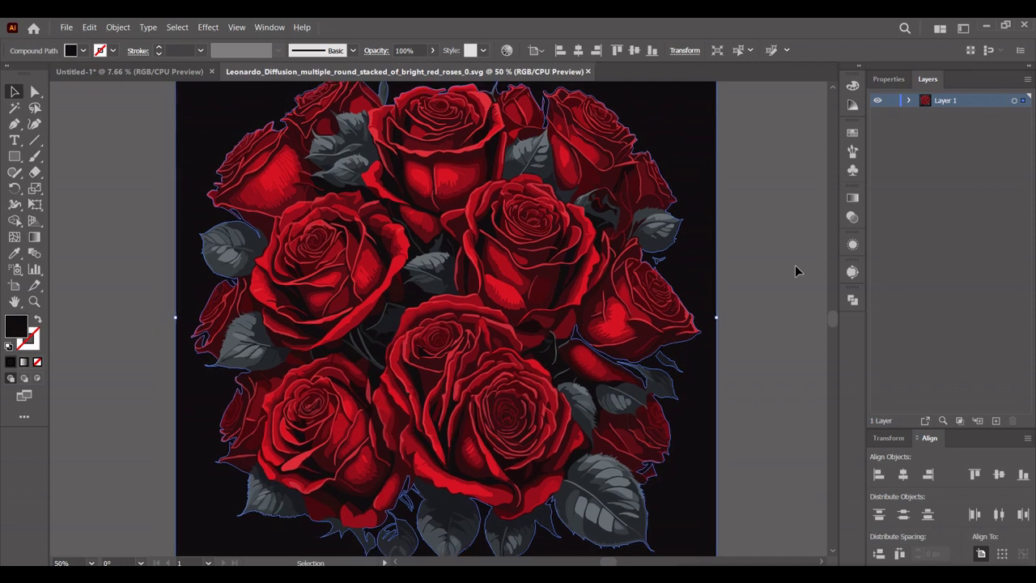
mouse_move(793, 268)
mouse_down()
mouse_move(756, 280)
mouse_move(707, 267)
mouse_up()
scroll(756, 280, down, 1)
click(173, 138)
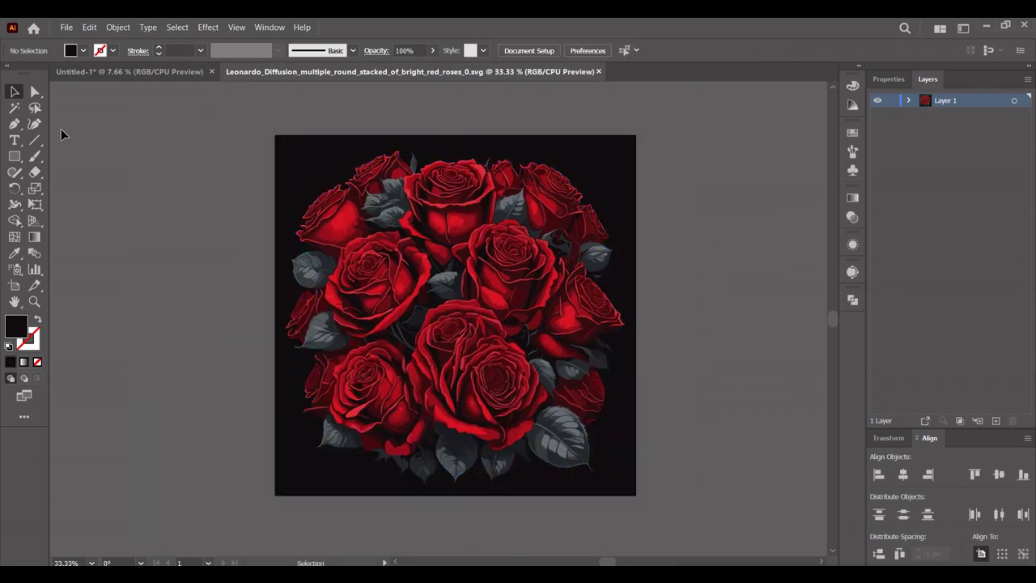
click(14, 109)
click(295, 167)
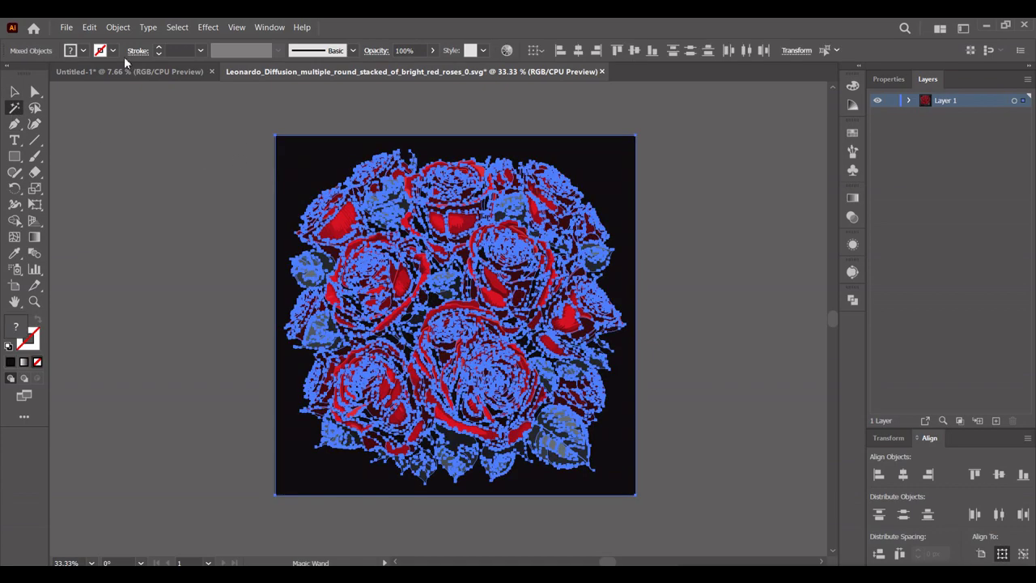
click(89, 27)
click(110, 188)
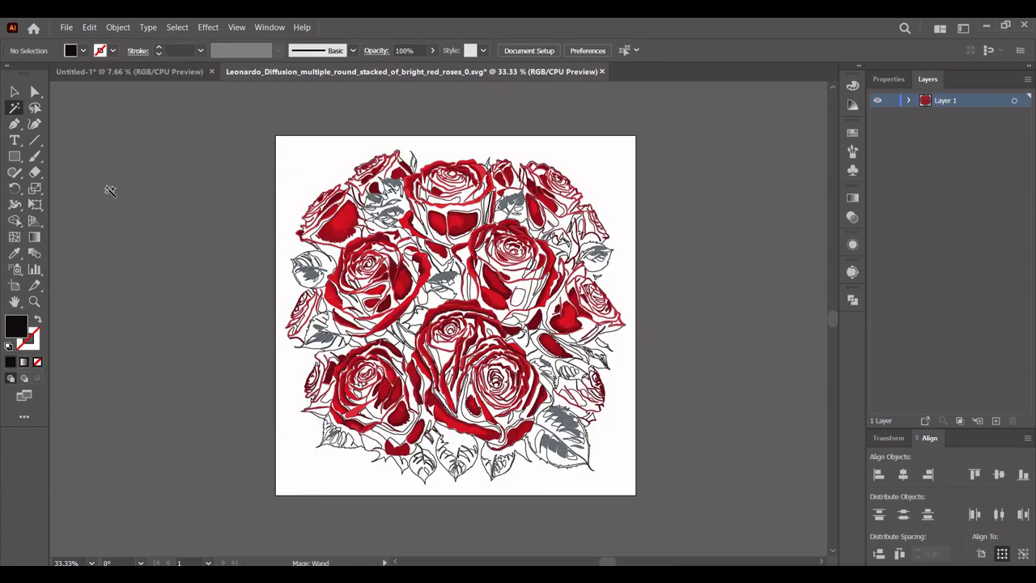
click(14, 92)
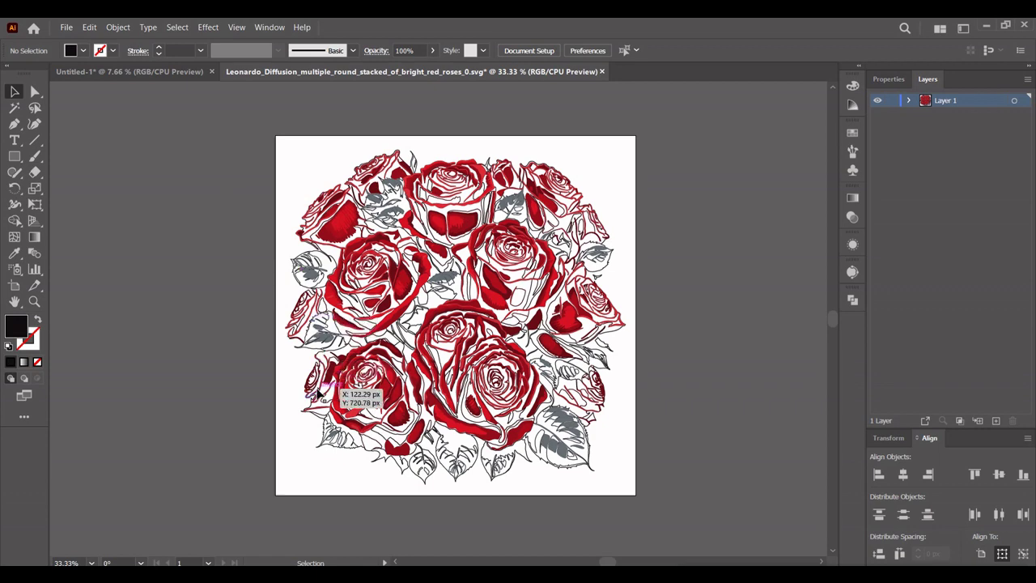
Delete the group of dark outline strokes from the rose artwork.
alt+scroll(319, 389, up, 1)
alt+scroll(315, 431, up, 2)
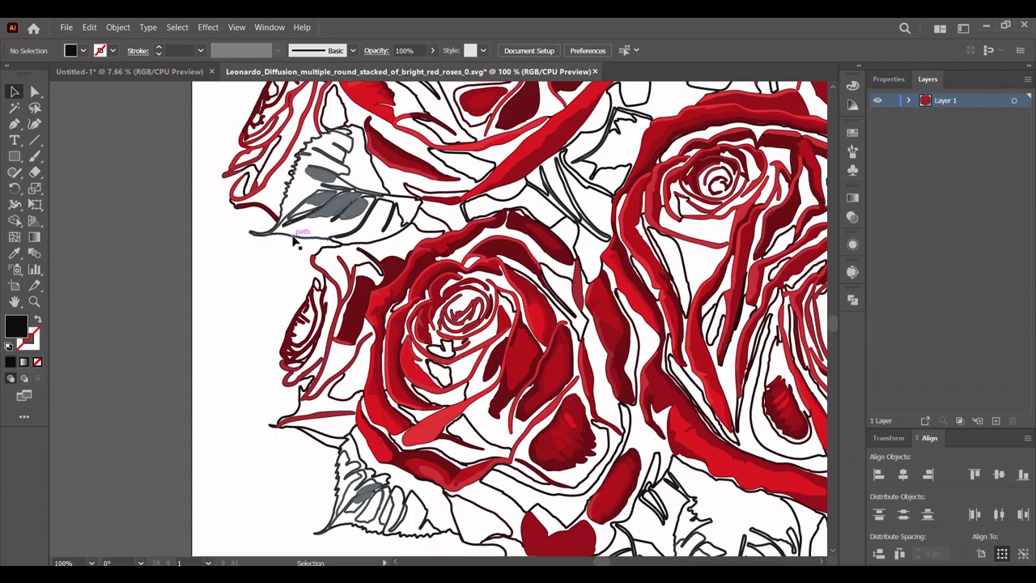
click(296, 241)
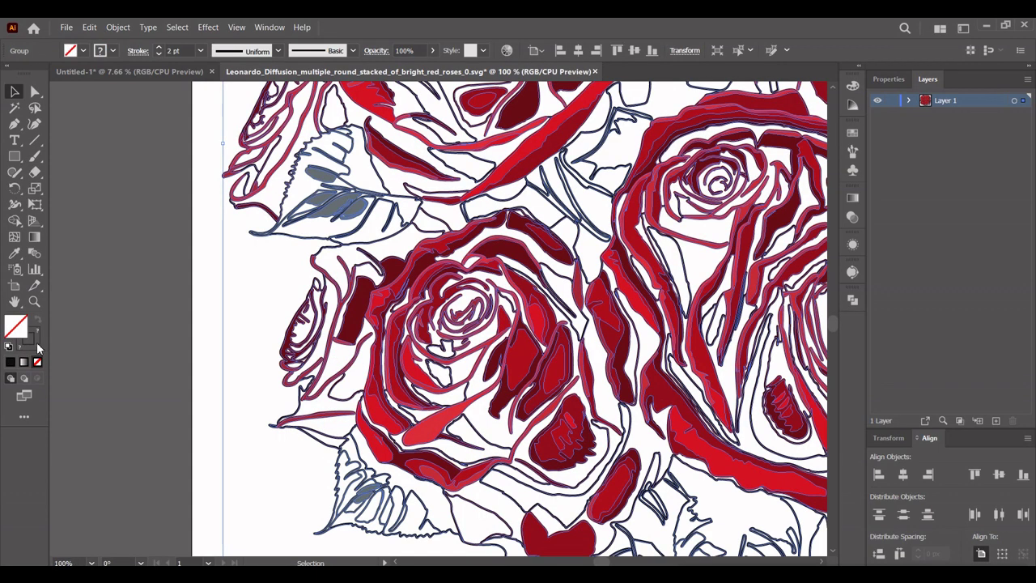
click(89, 27)
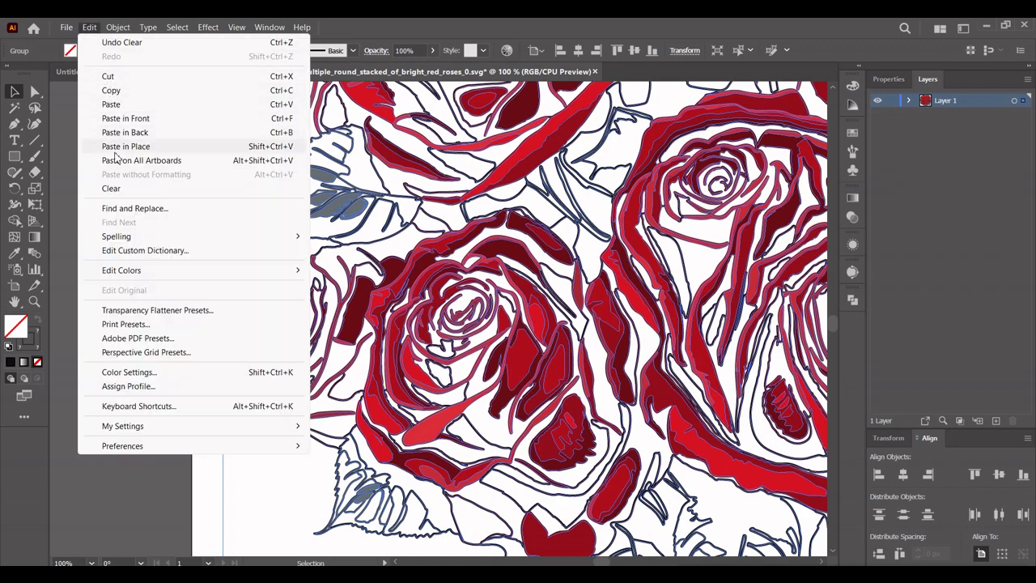
click(116, 189)
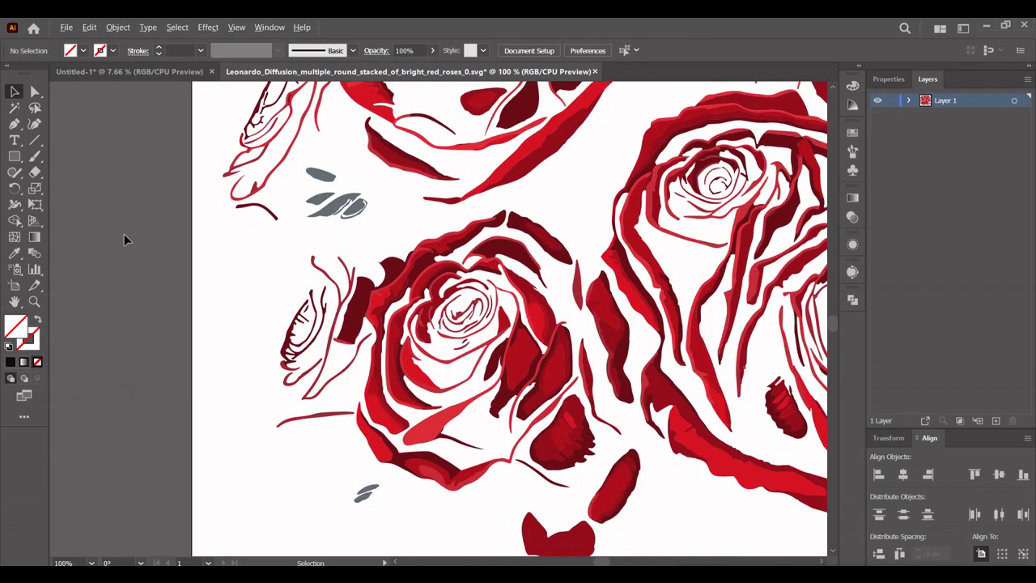
Select all remaining red rose shapes and group them together.
key(ctrl+minus)
key(ctrl+minus)
scroll(224, 335, up, 2)
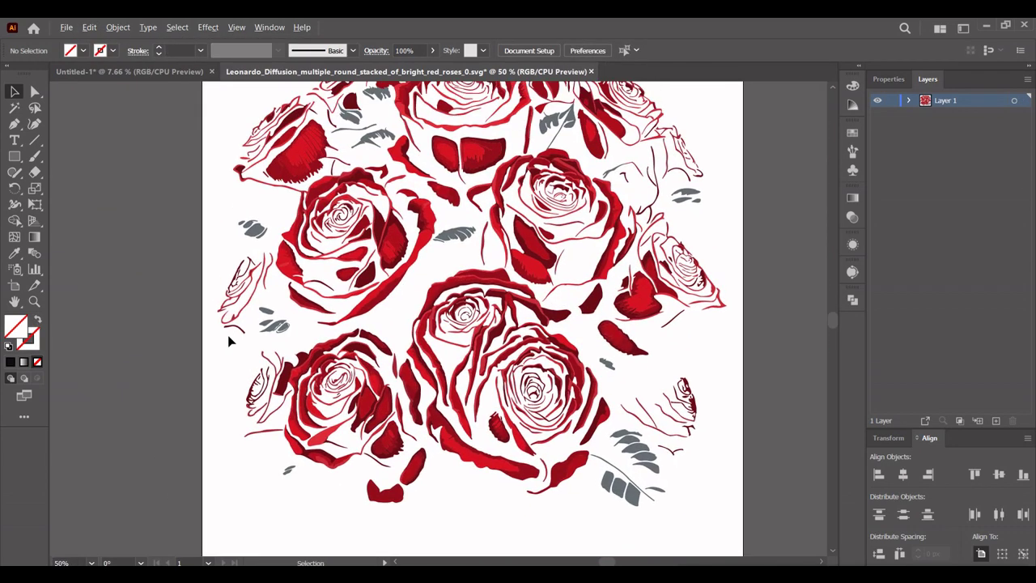
scroll(228, 340, down, 1)
scroll(308, 231, left, 3)
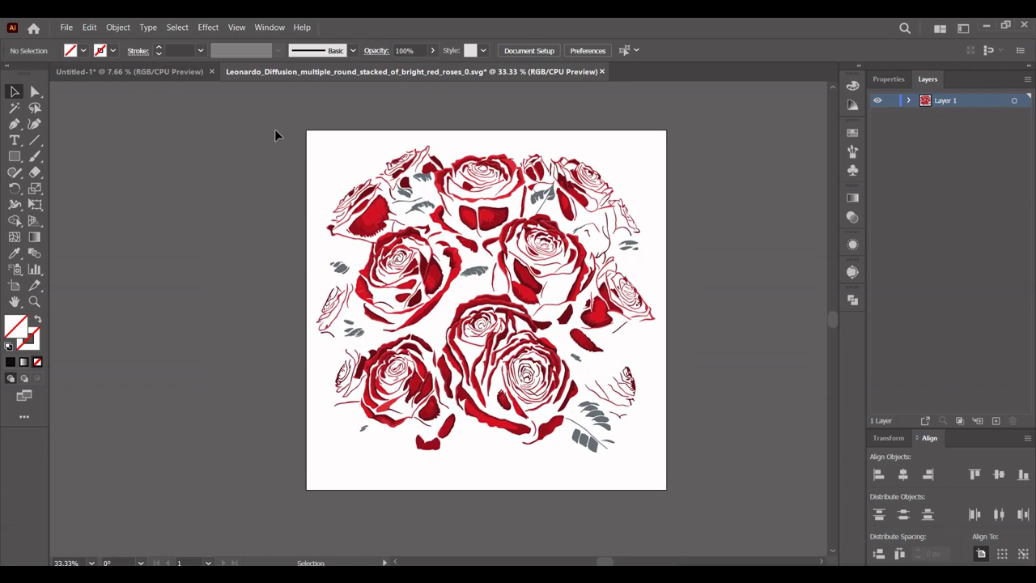
drag(275, 135, 707, 490)
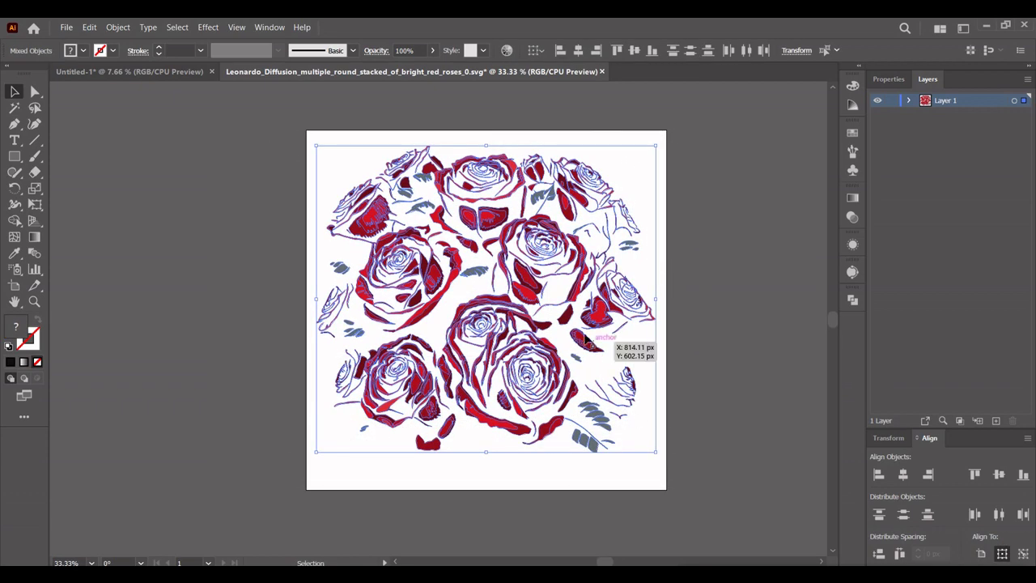
right_click(532, 279)
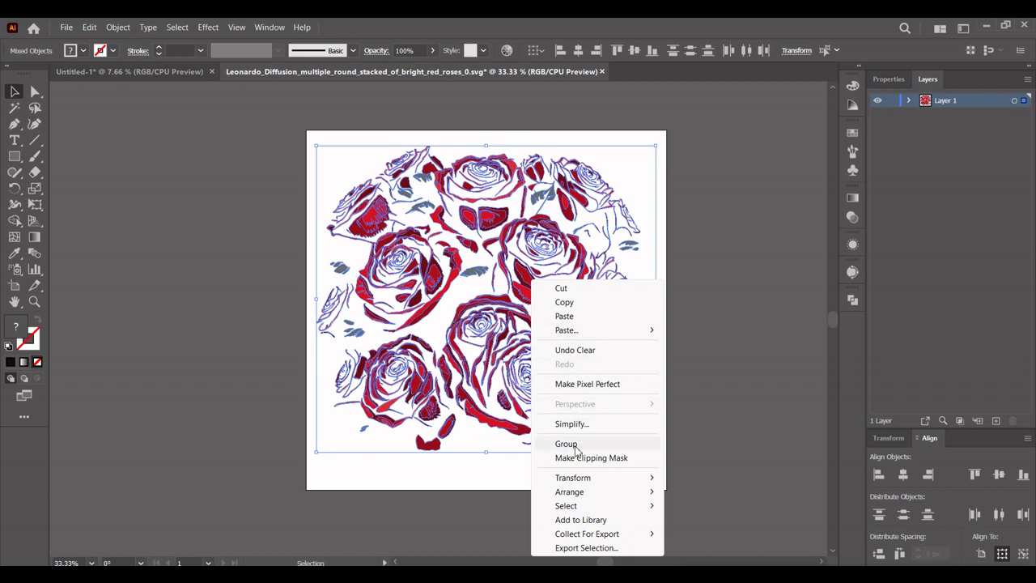
click(576, 450)
right_click(502, 278)
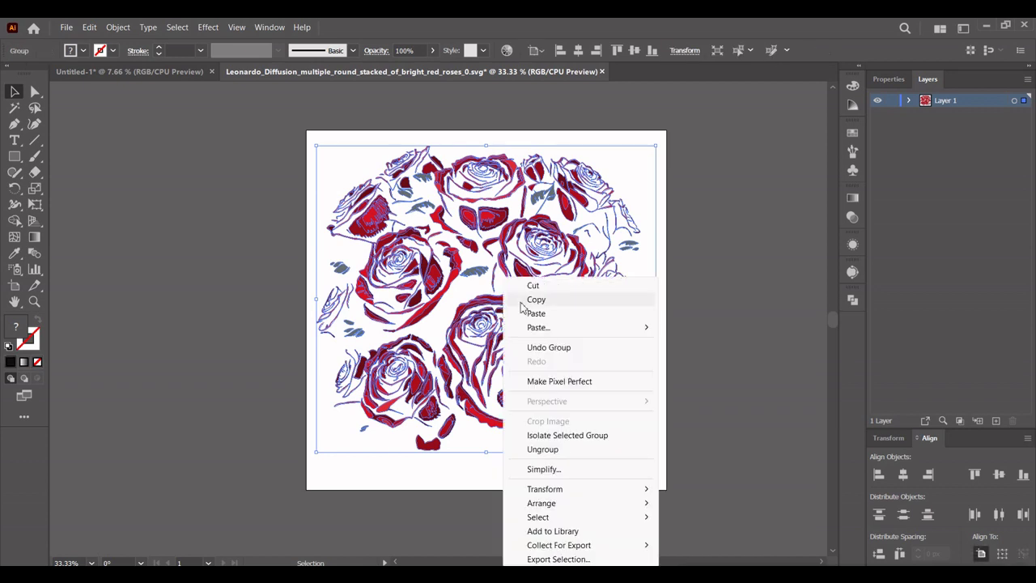
Move the rose group into Untitled-1 and close the roses file without saving.
click(536, 286)
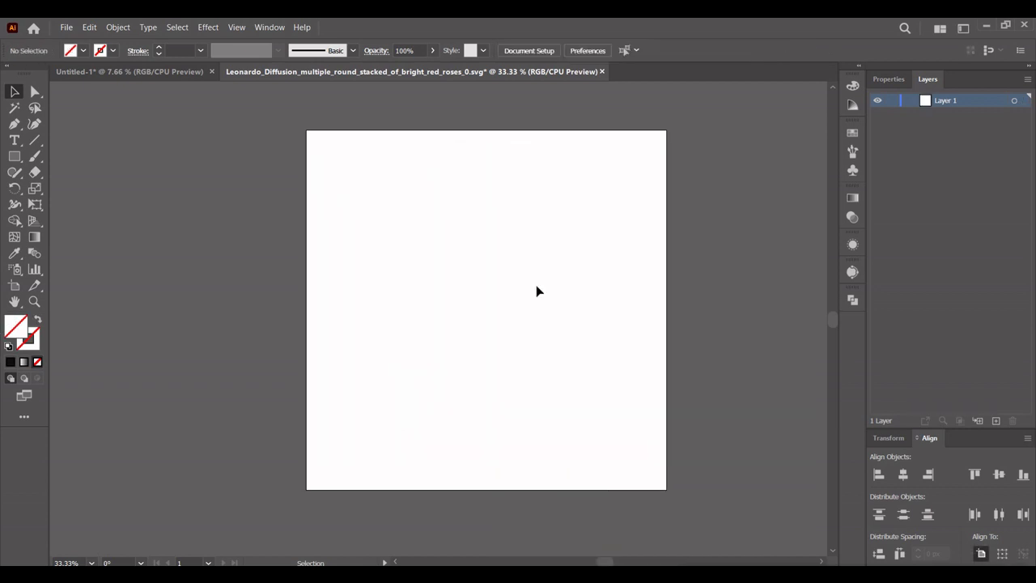
click(174, 73)
right_click(380, 237)
click(413, 291)
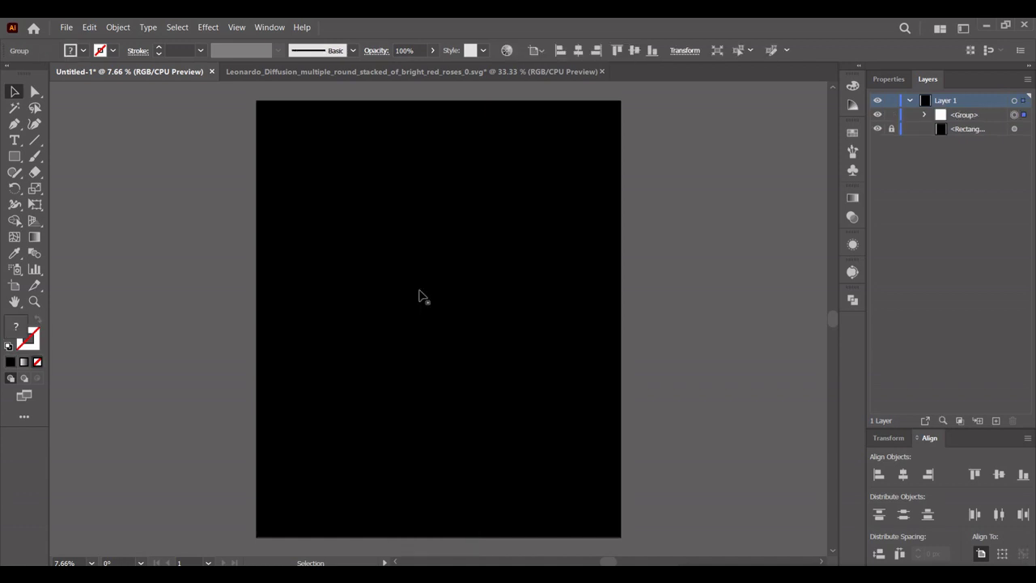
click(602, 71)
click(580, 323)
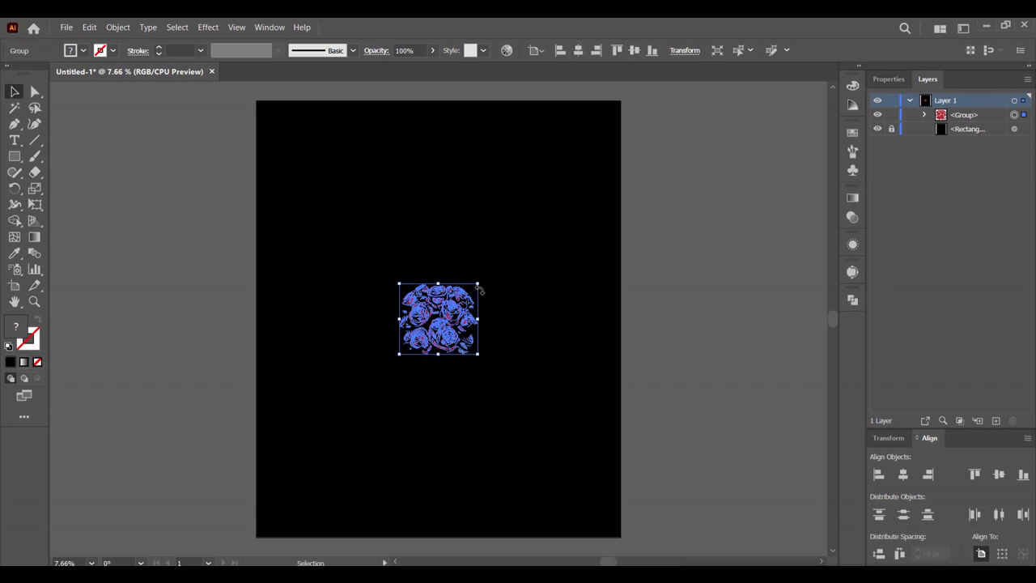
Enlarge the roses to fill the artboard and paste a second copy in front.
drag(482, 315, 600, 289)
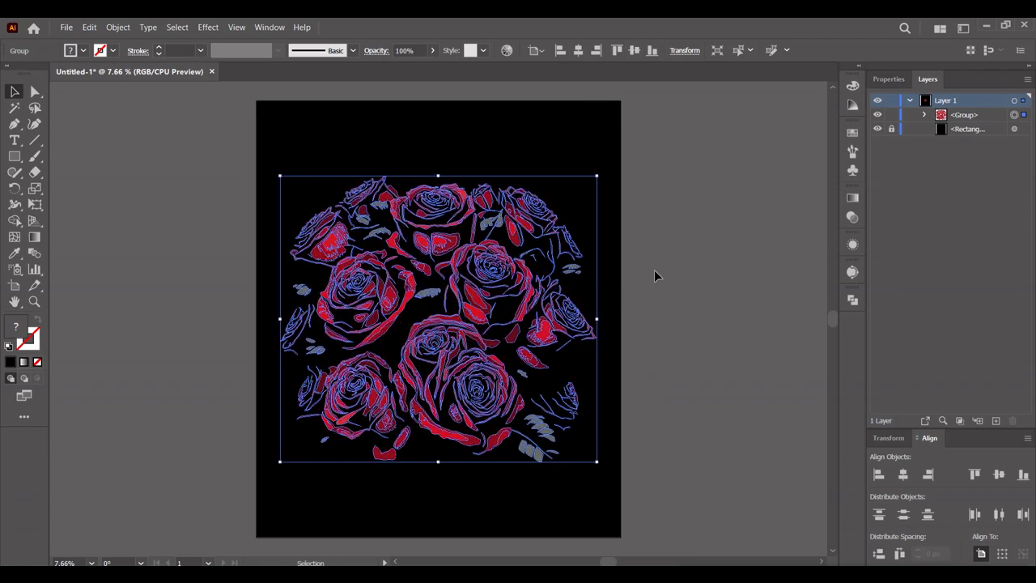
right_click(439, 241)
right_click(441, 233)
mouse_move(474, 301)
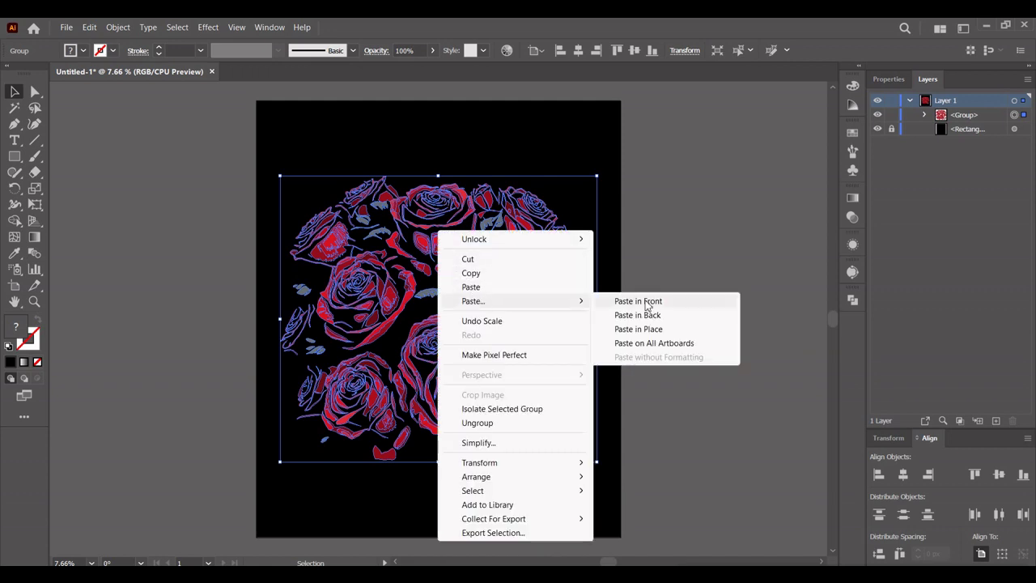
click(647, 301)
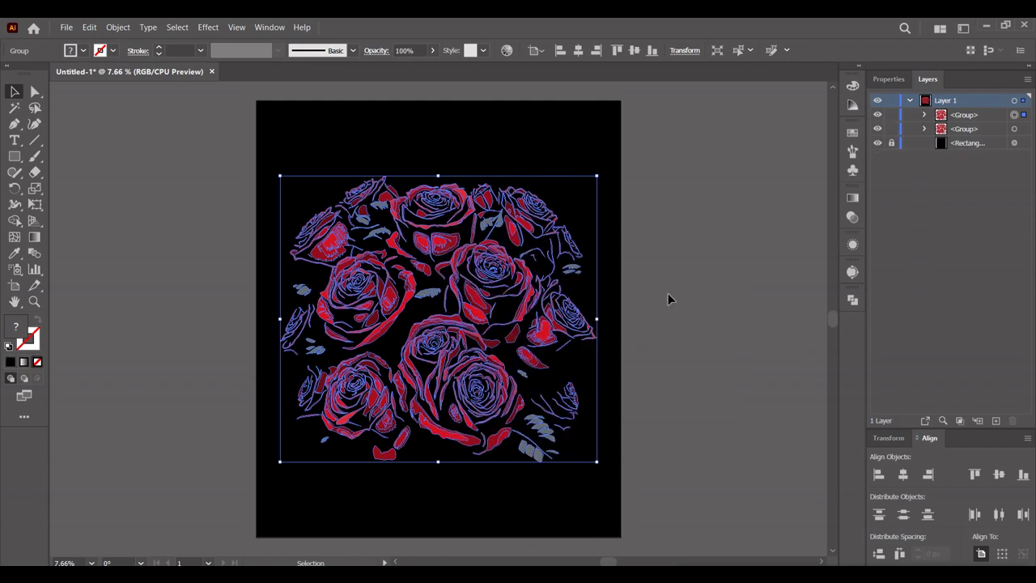
click(700, 253)
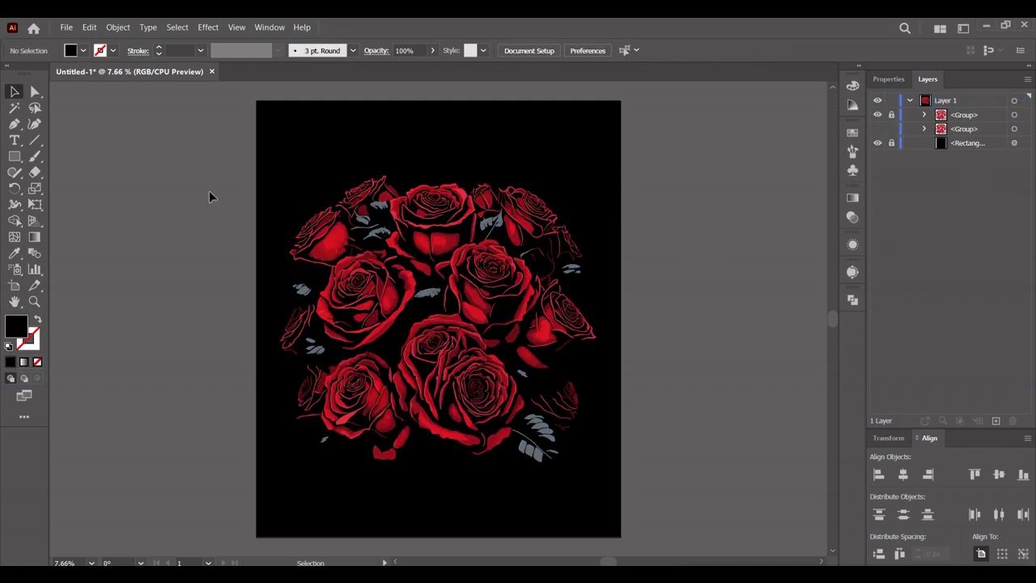
Place placeholder text left of the roses, enlarge it, and fill it white.
click(14, 141)
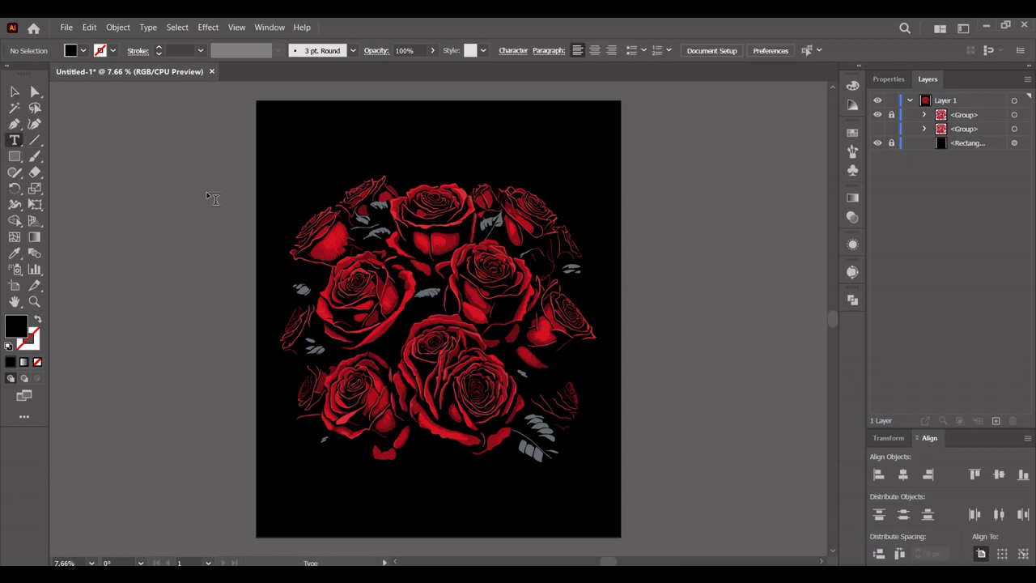
click(212, 196)
click(14, 92)
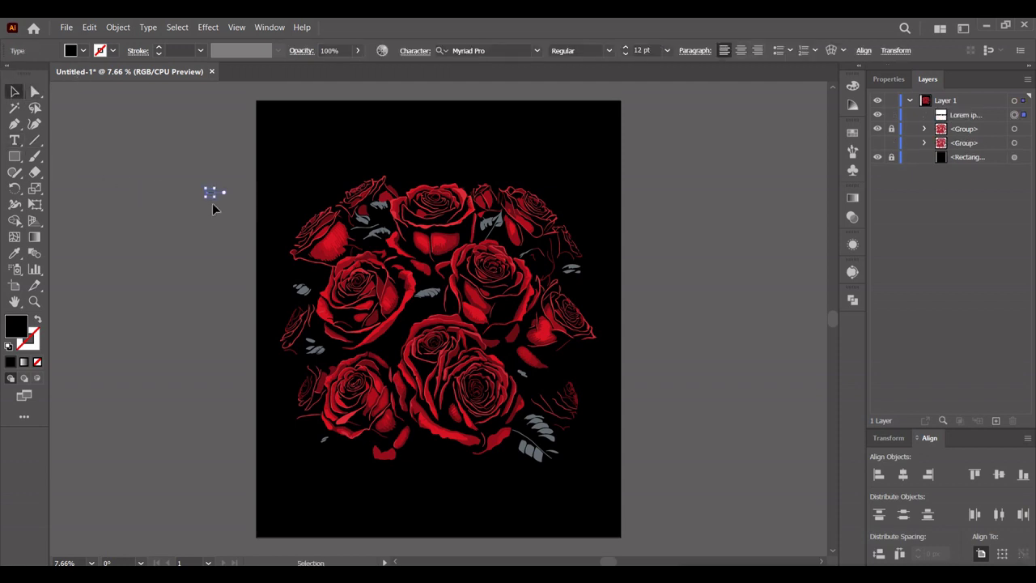
mouse_move(214, 197)
mouse_down()
mouse_move(264, 201)
mouse_move(316, 184)
mouse_up()
click(84, 51)
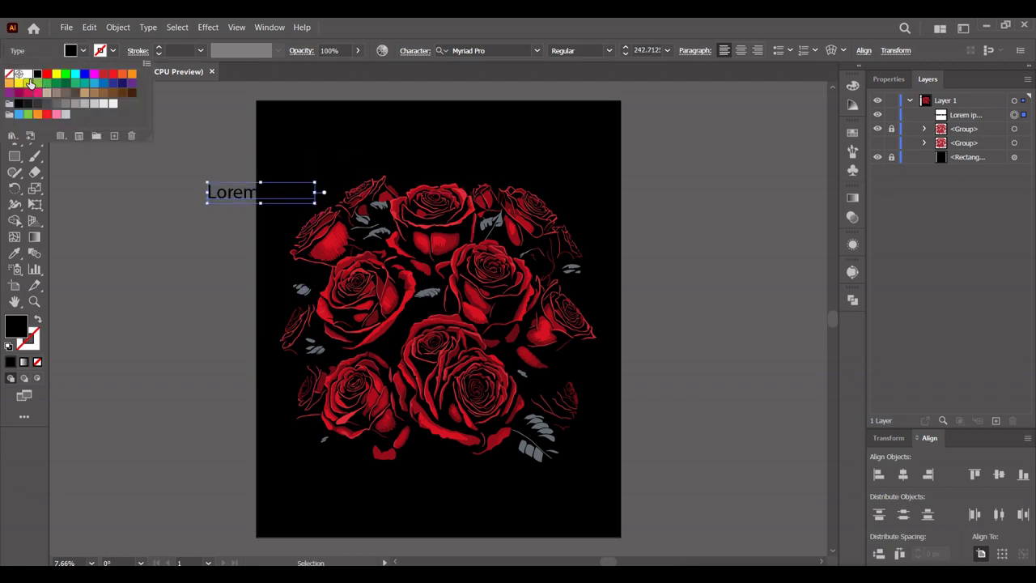
click(28, 74)
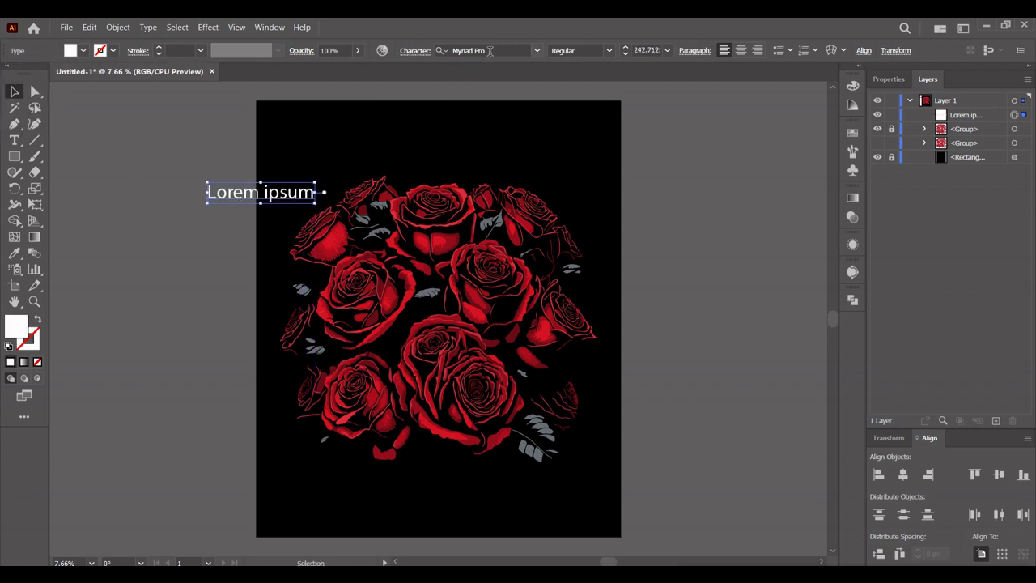
Set the text font to High School USA Serif and trim it to read LO.
click(489, 51)
text(high)
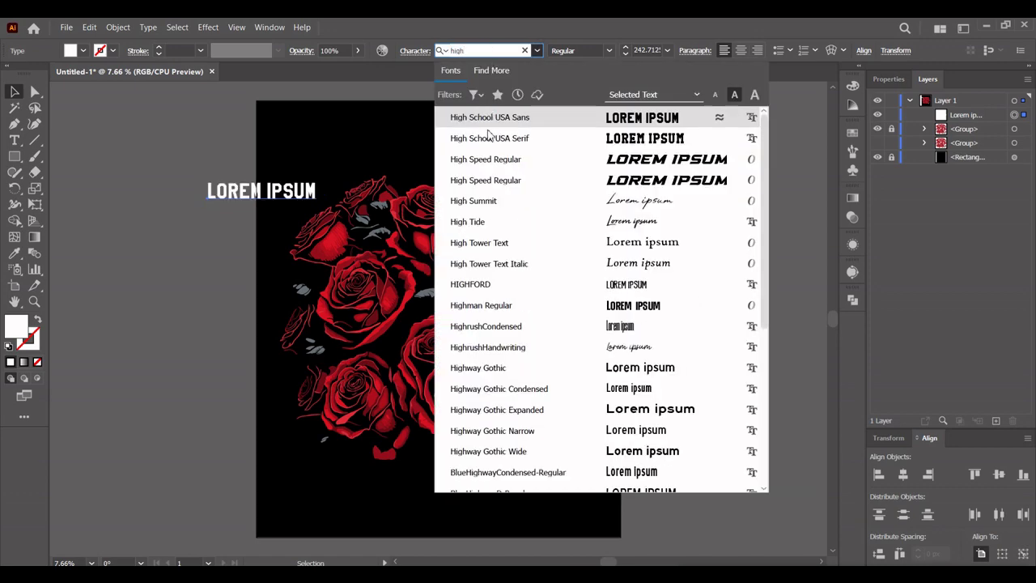
click(487, 142)
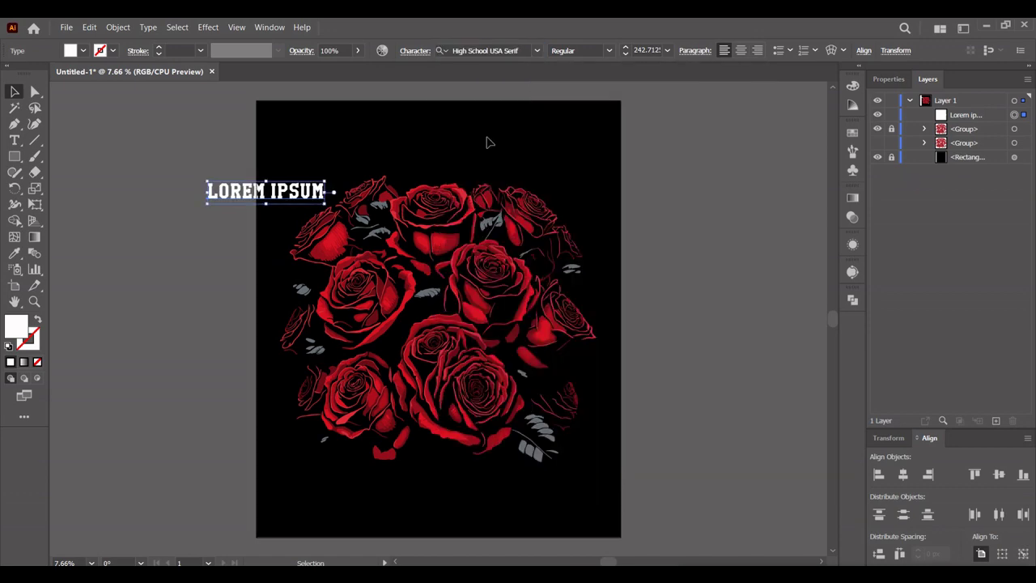
double_click(243, 194)
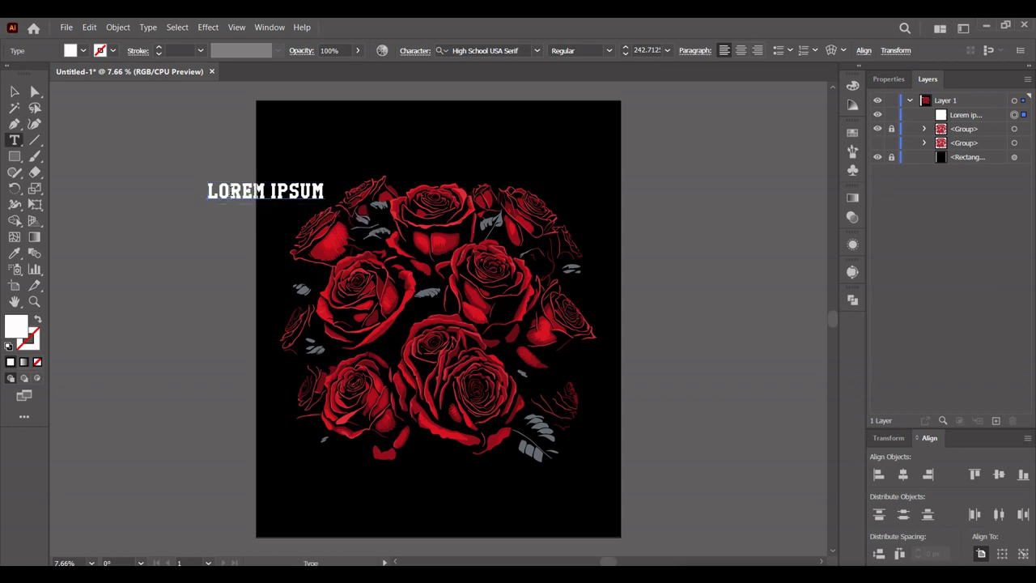
drag(230, 191, 364, 191)
key(BackSpace)
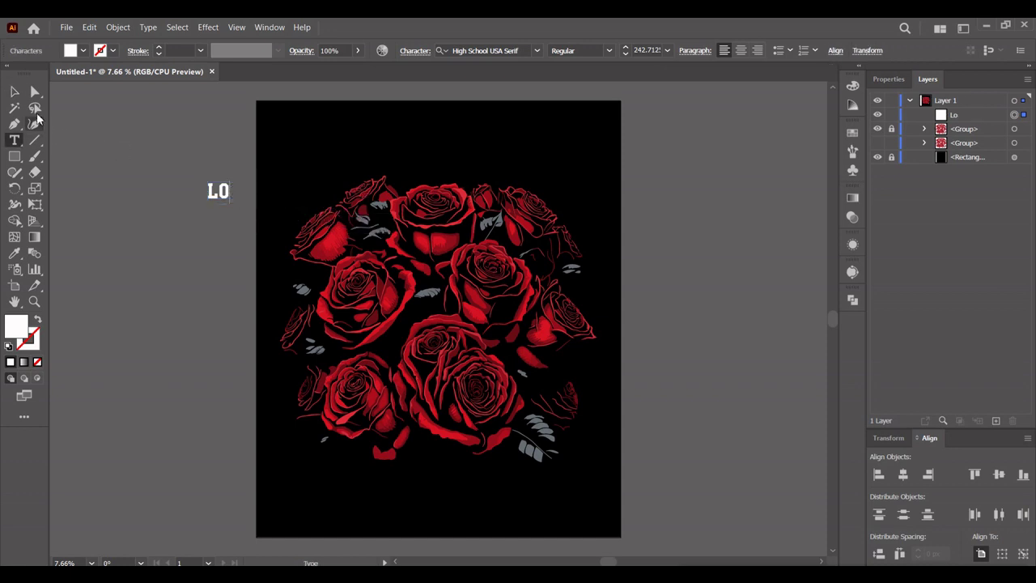
Enlarge the LO text over the roses and retype a lower copy as VE.
click(14, 91)
mouse_move(231, 203)
mouse_down()
mouse_move(282, 256)
mouse_move(424, 259)
mouse_move(492, 302)
mouse_move(449, 253)
mouse_move(464, 378)
mouse_up()
key(ctrl+plus)
key(ctrl+plus)
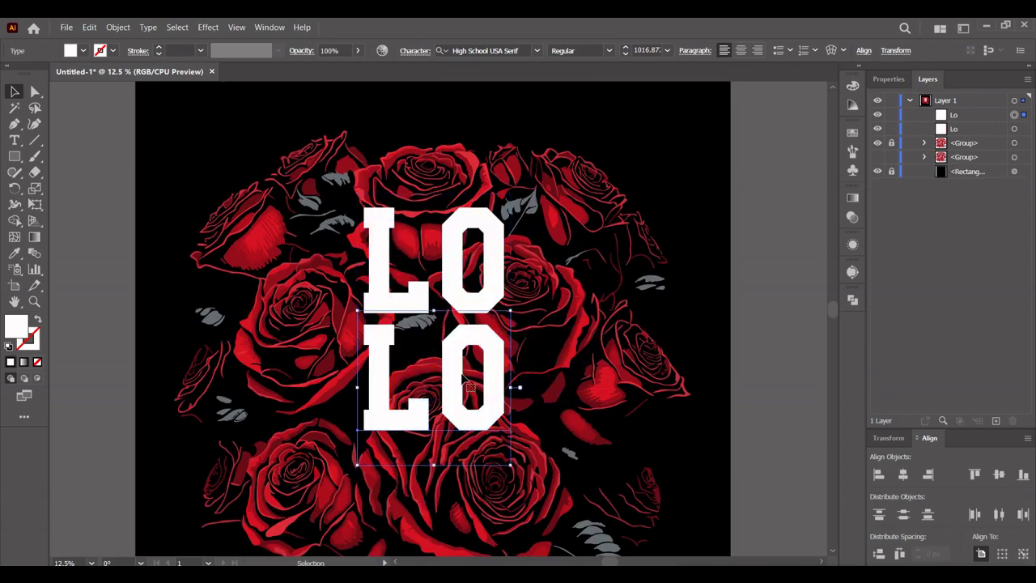
double_click(446, 391)
key(ctrl+a)
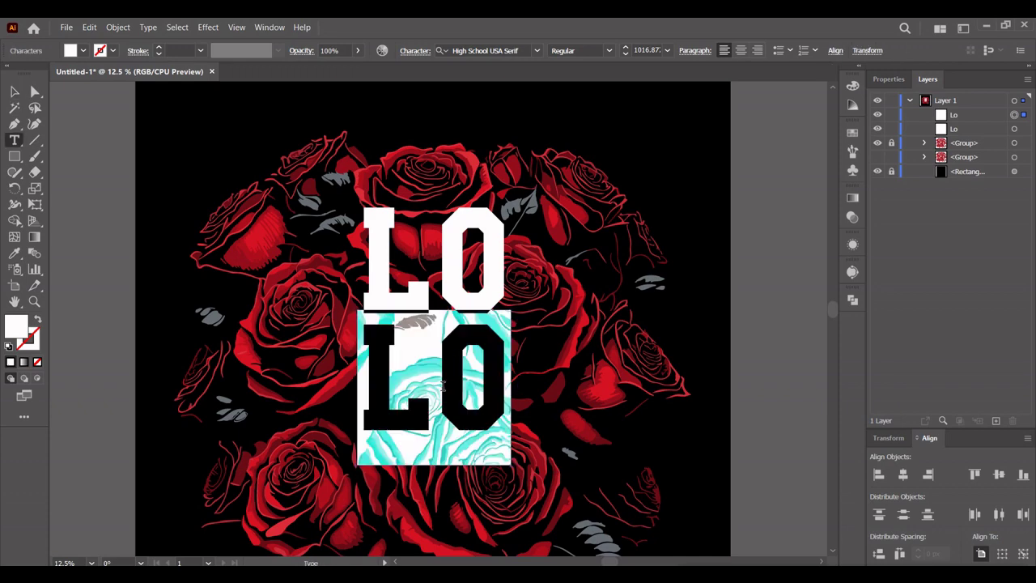
text(VE)
click(14, 91)
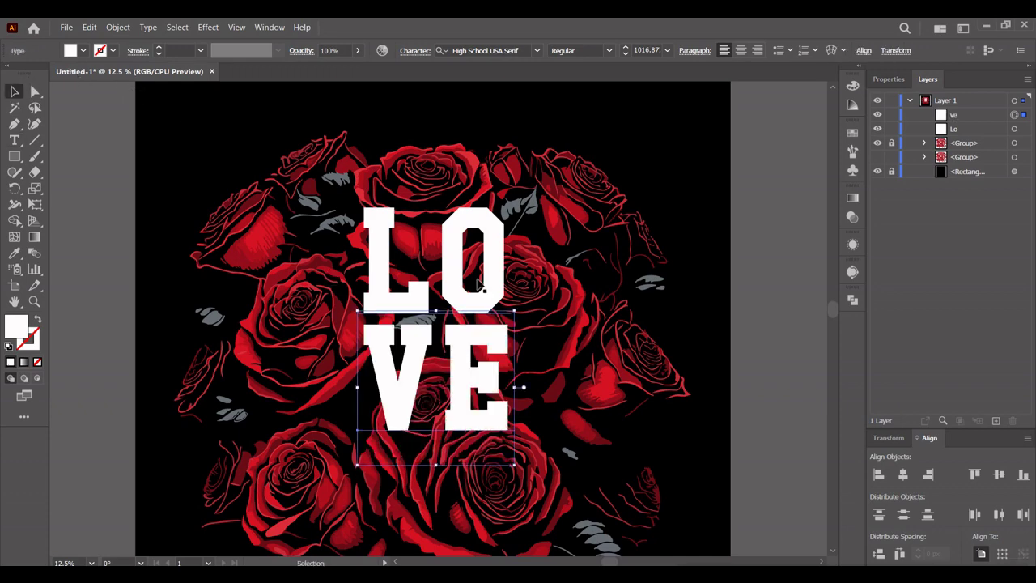
Convert LO and VE to outlines and widen LO to match VE's width.
shift+click(459, 255)
right_click(459, 255)
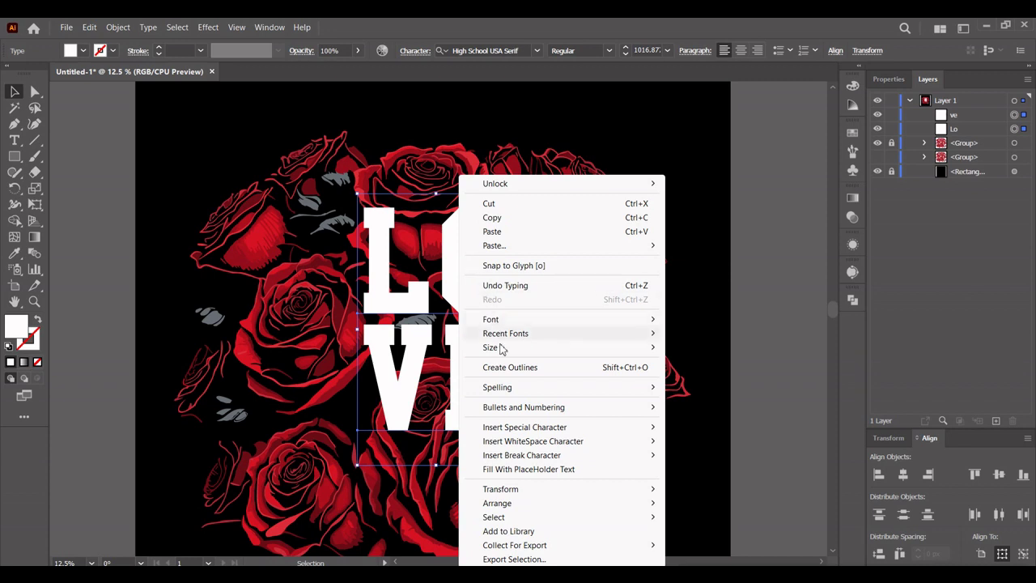
click(476, 365)
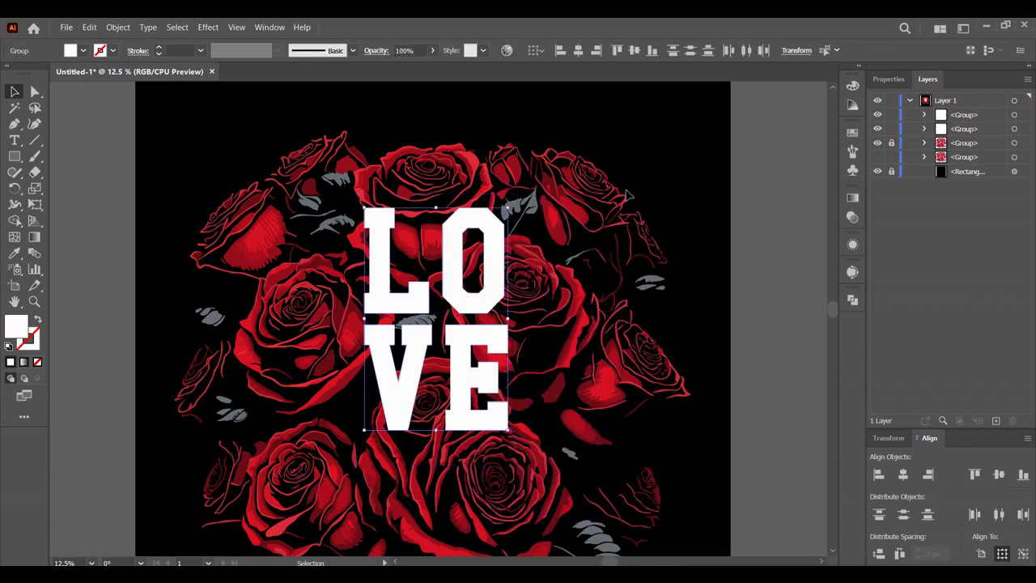
click(628, 195)
click(508, 261)
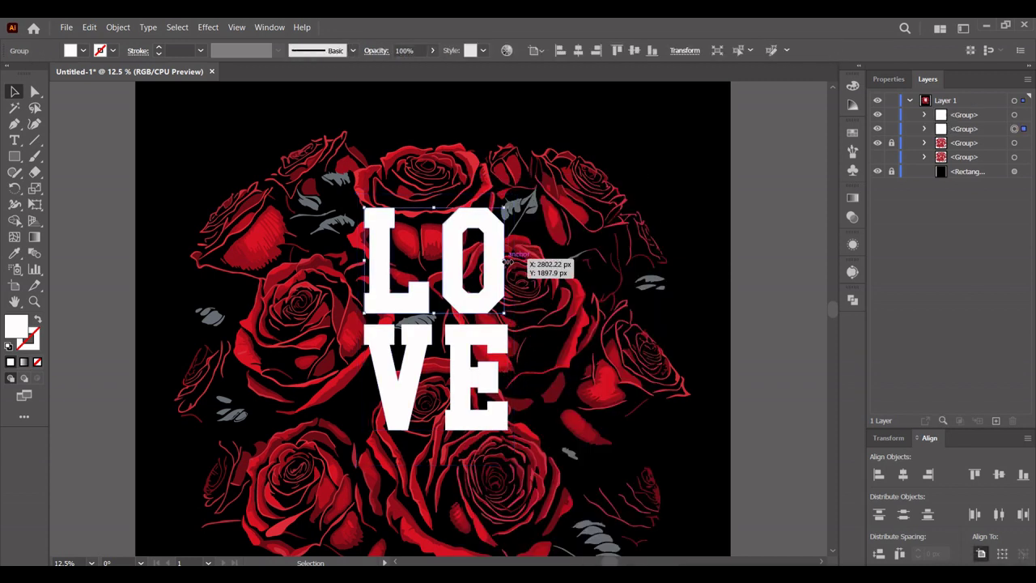
drag(508, 261, 509, 261)
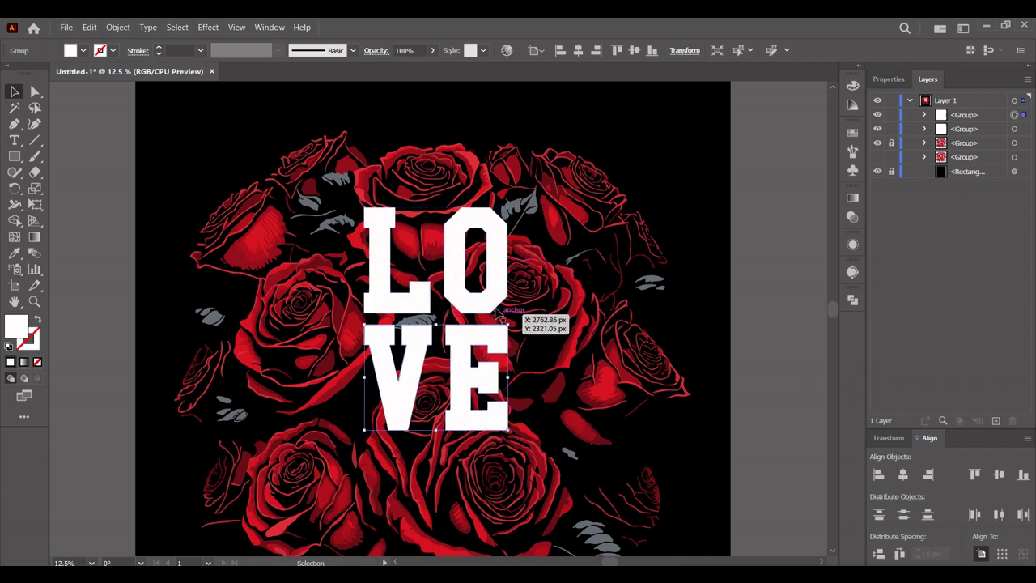
Group the LO and VE rows into one LOVE group and align it.
shift+click(497, 320)
right_click(496, 304)
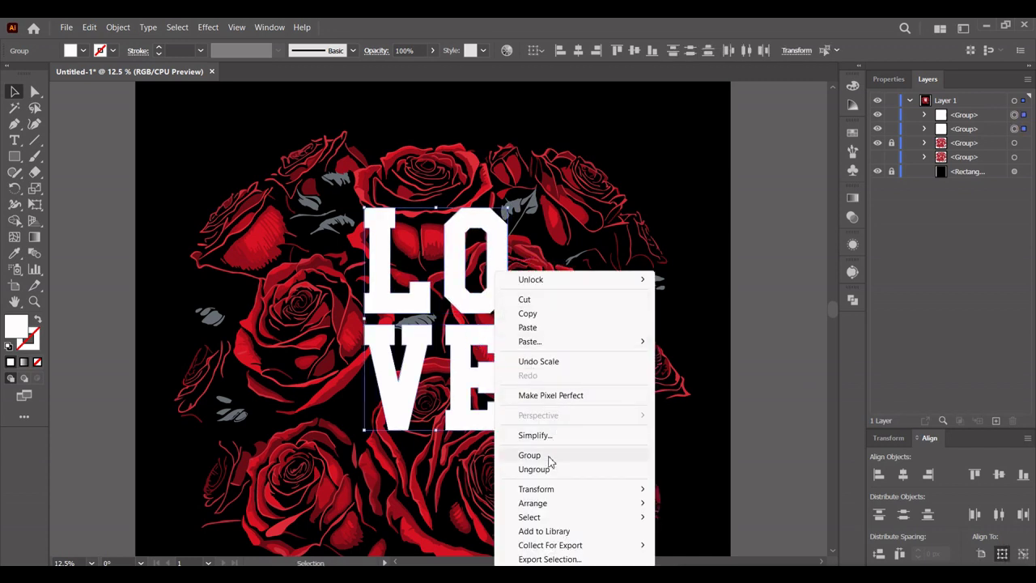
click(547, 456)
click(577, 50)
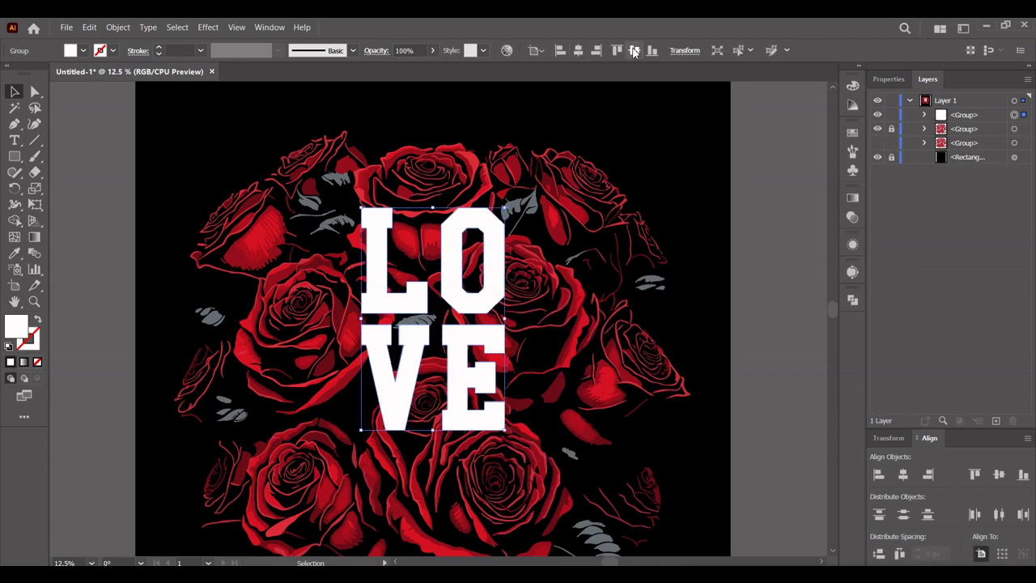
Scale the LOVE group up over the roses and centre it vertically and horizontally.
click(634, 50)
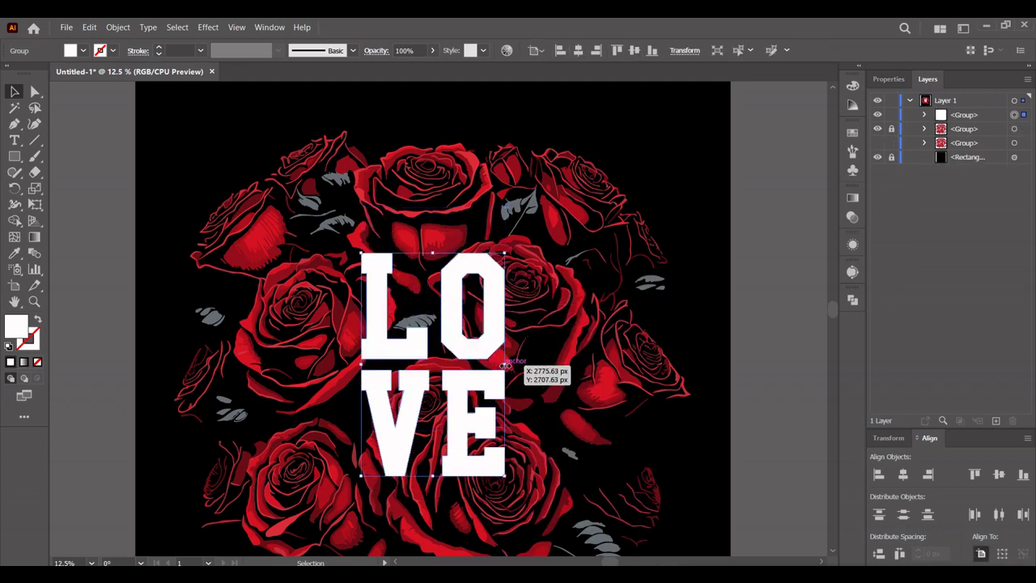
mouse_move(505, 364)
mouse_down()
mouse_move(549, 354)
mouse_move(557, 362)
mouse_up()
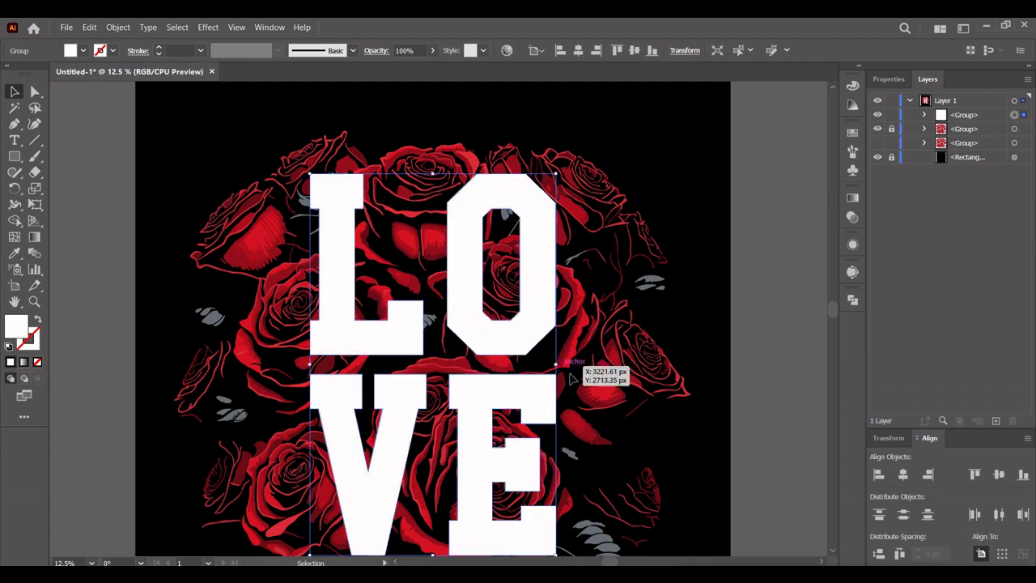
scroll(570, 332, down, 2)
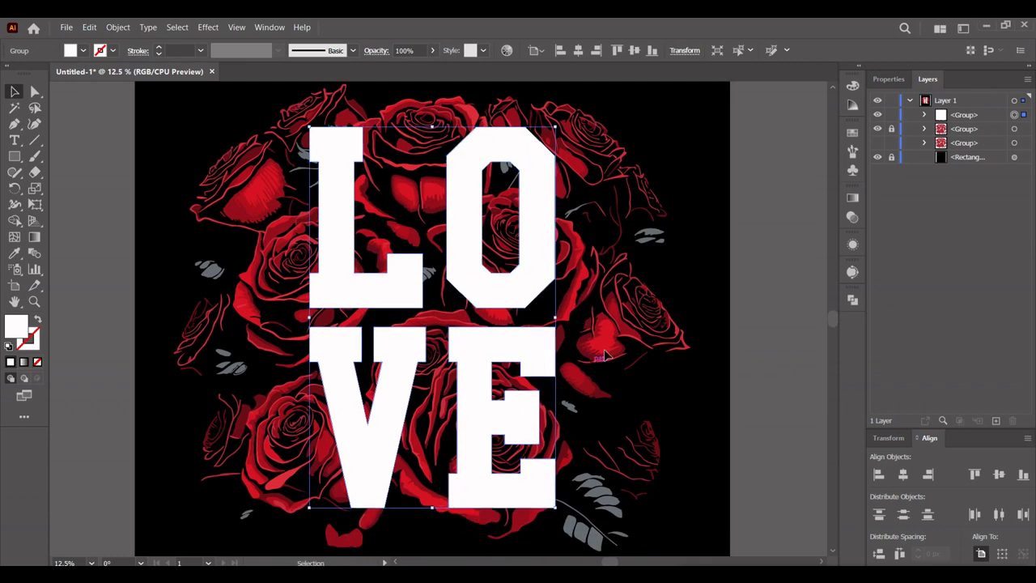
click(491, 441)
click(471, 429)
click(579, 51)
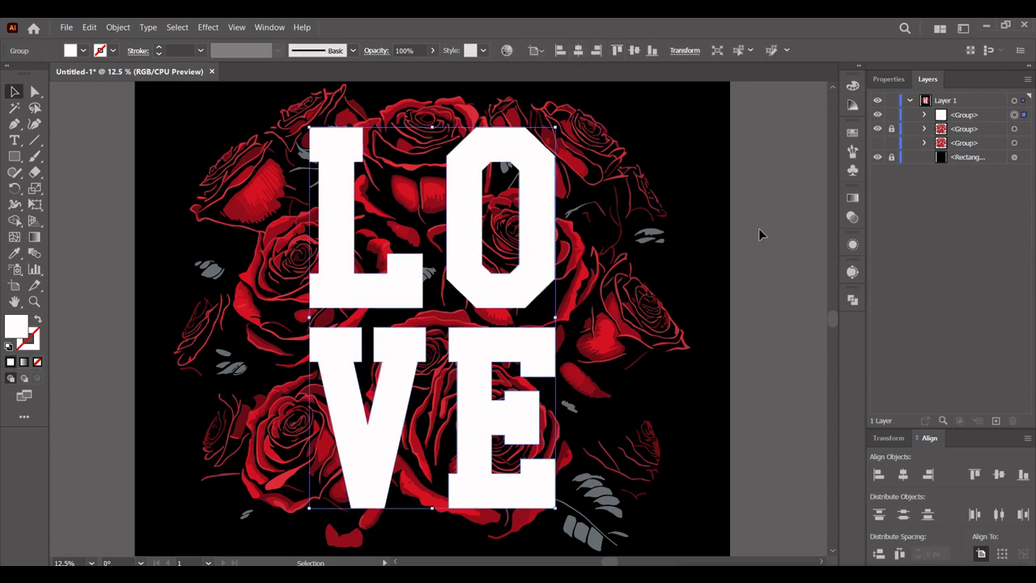
click(792, 207)
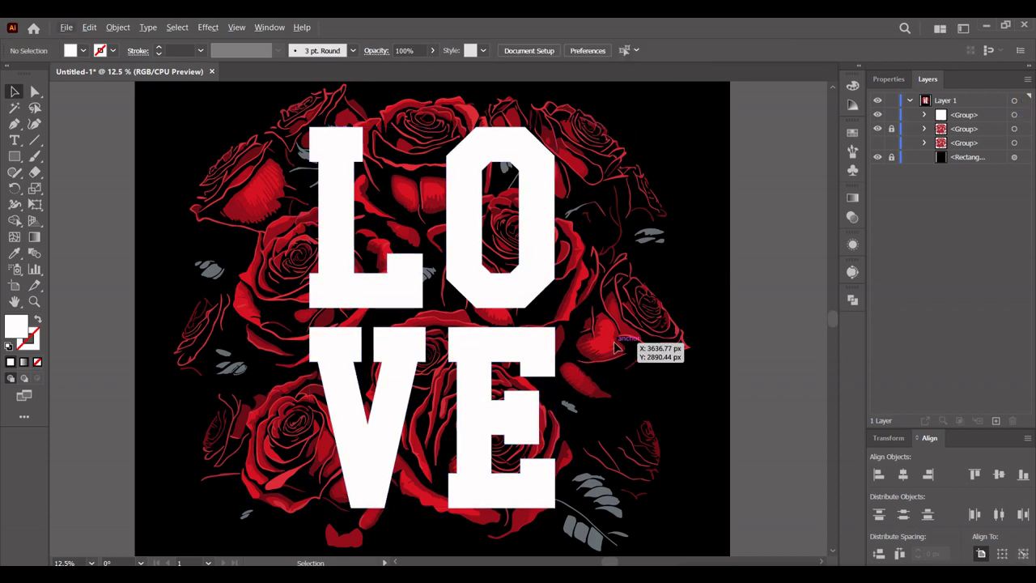
mouse_move(615, 344)
mouse_down()
mouse_move(603, 323)
mouse_move(615, 332)
mouse_up()
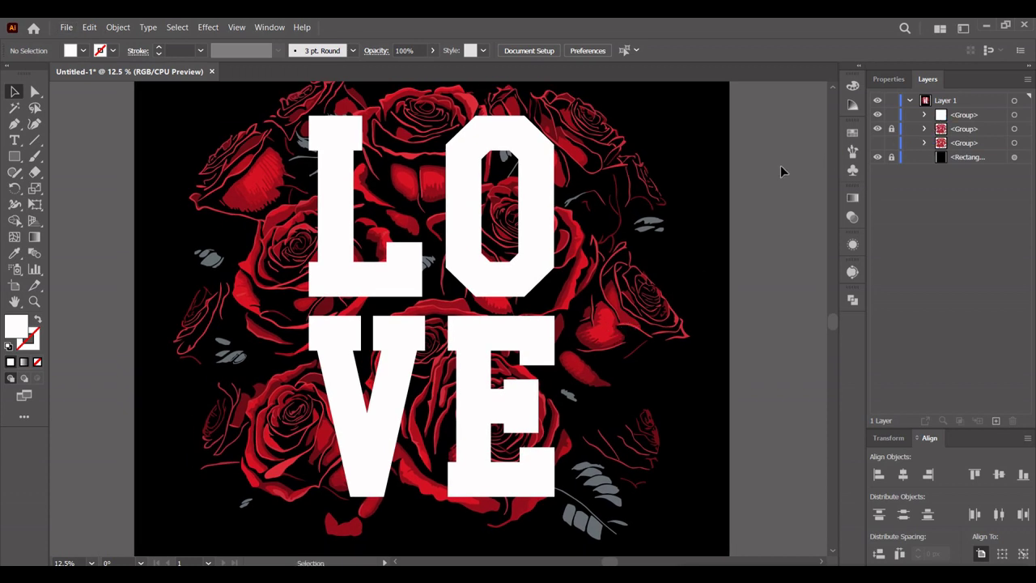
Copy the LOVE group and paste the copy directly in front of the original.
click(553, 199)
right_click(554, 187)
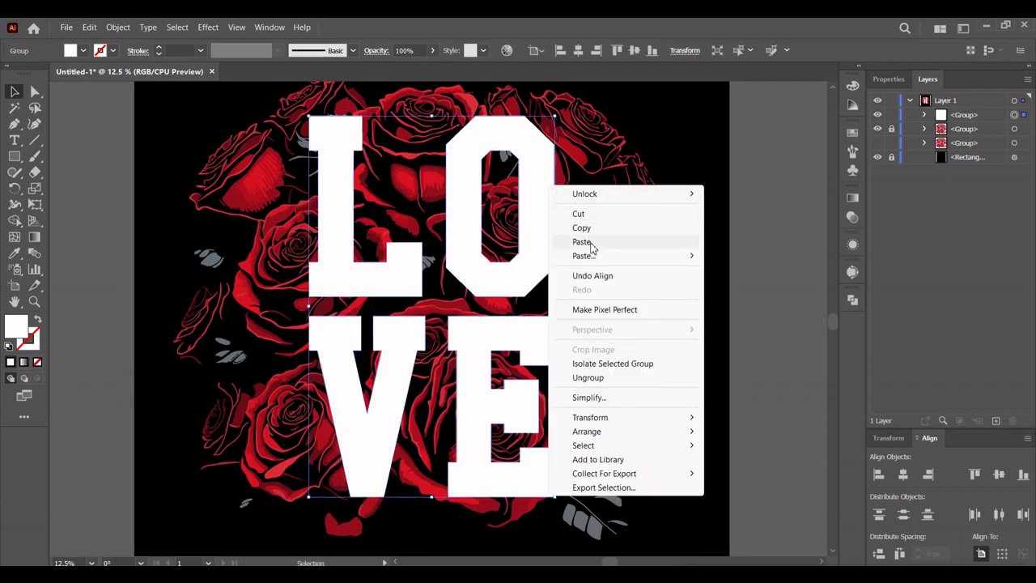
key(Escape)
right_click(537, 185)
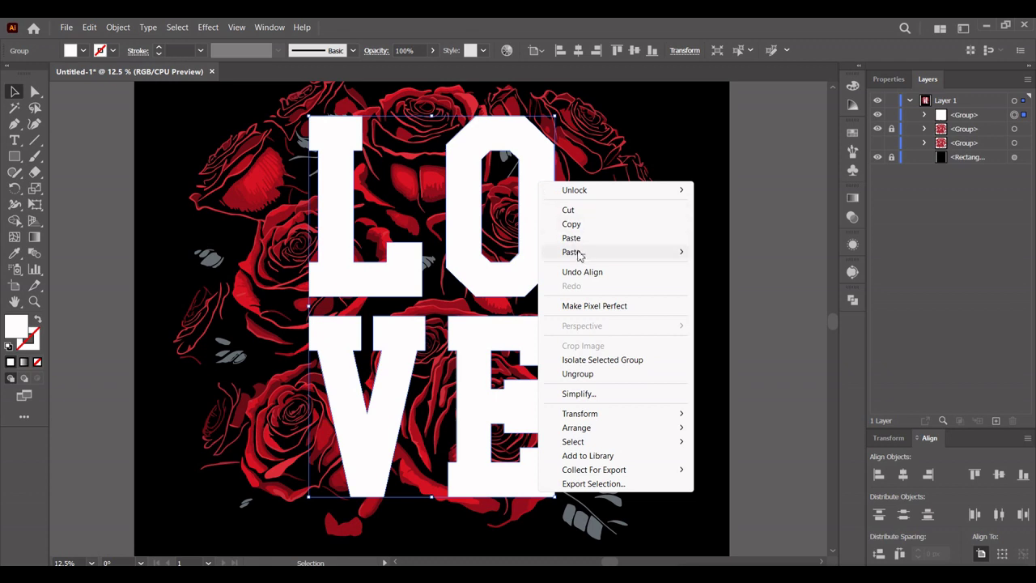
mouse_move(573, 251)
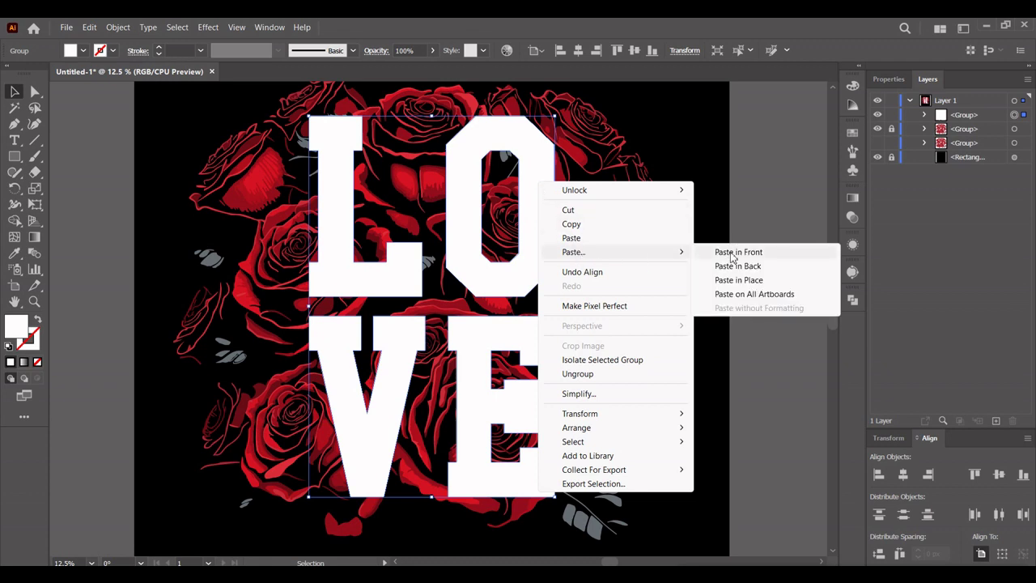
click(733, 252)
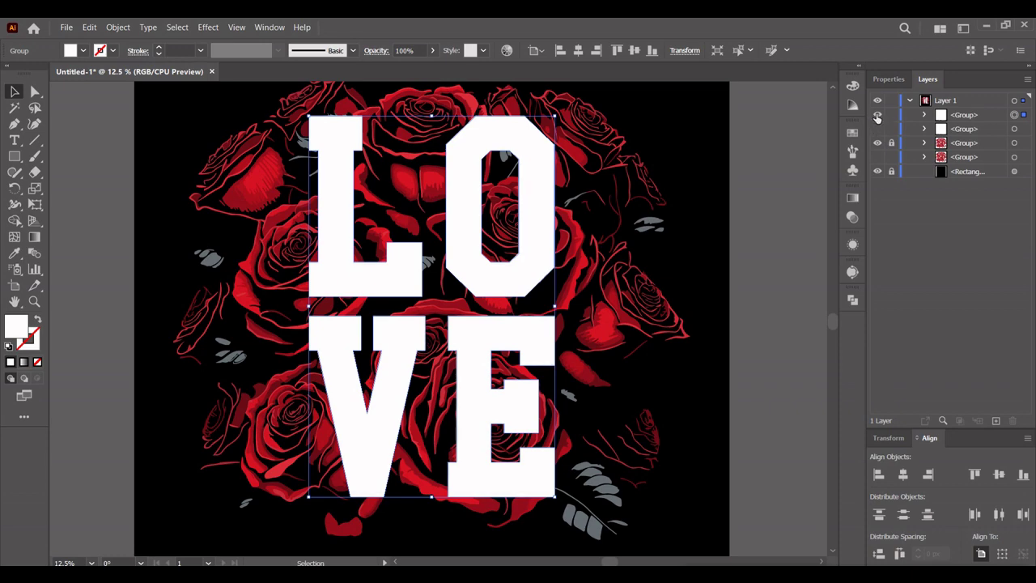
Toggle a LOVE copy's visibility to verify the duplicate, then select the top white copy.
click(876, 117)
click(877, 117)
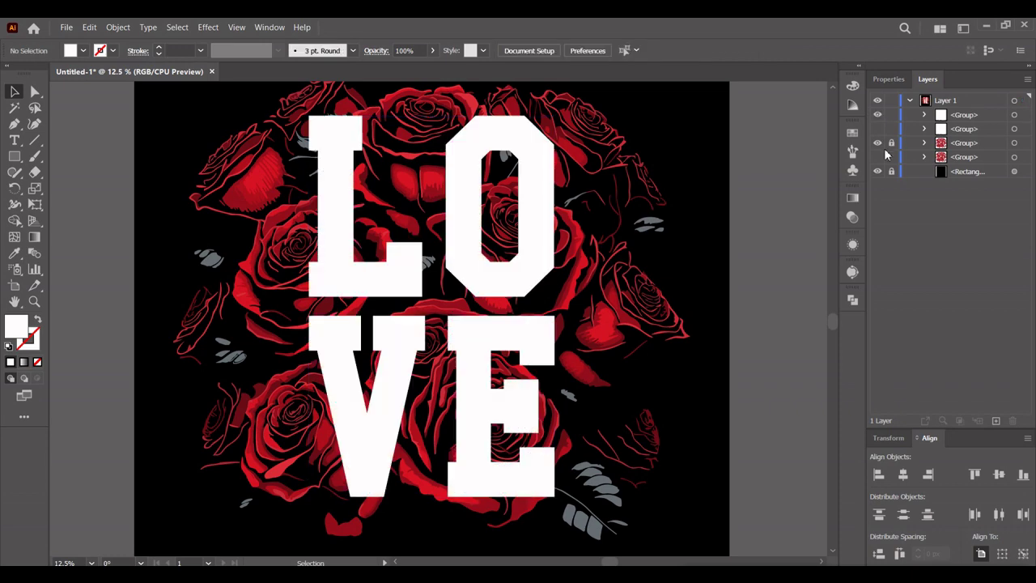
click(540, 163)
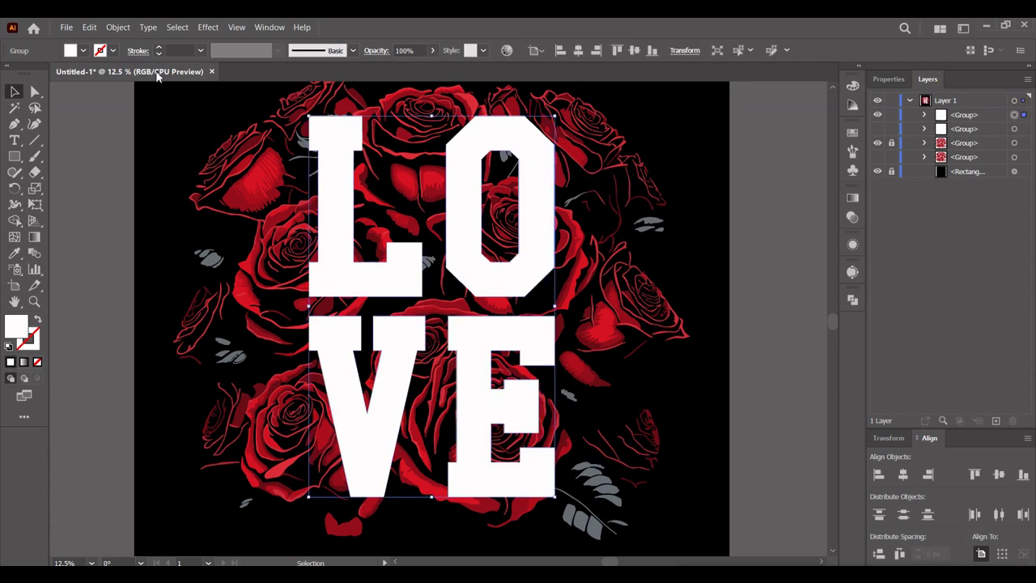
click(119, 27)
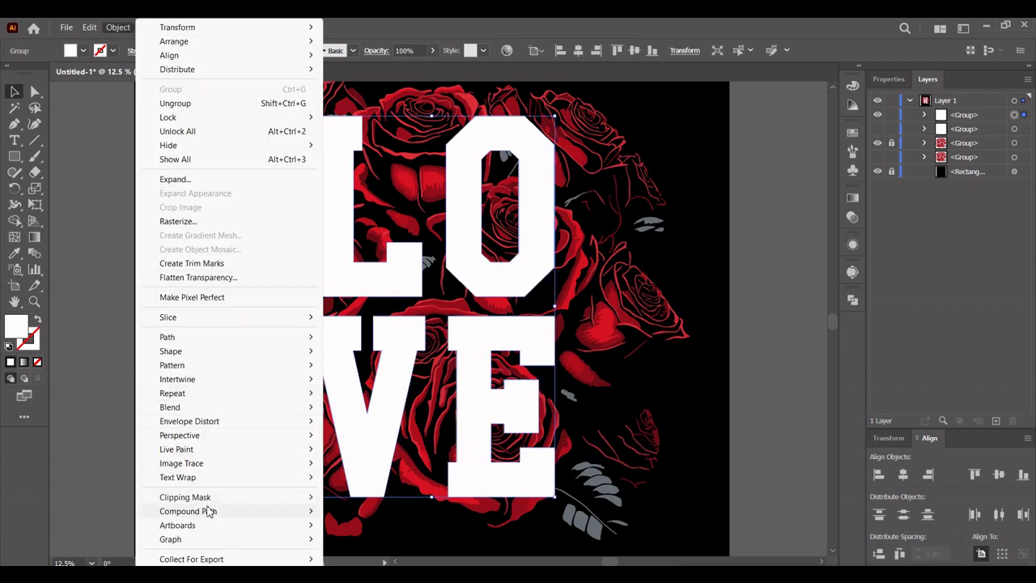
mouse_move(188, 511)
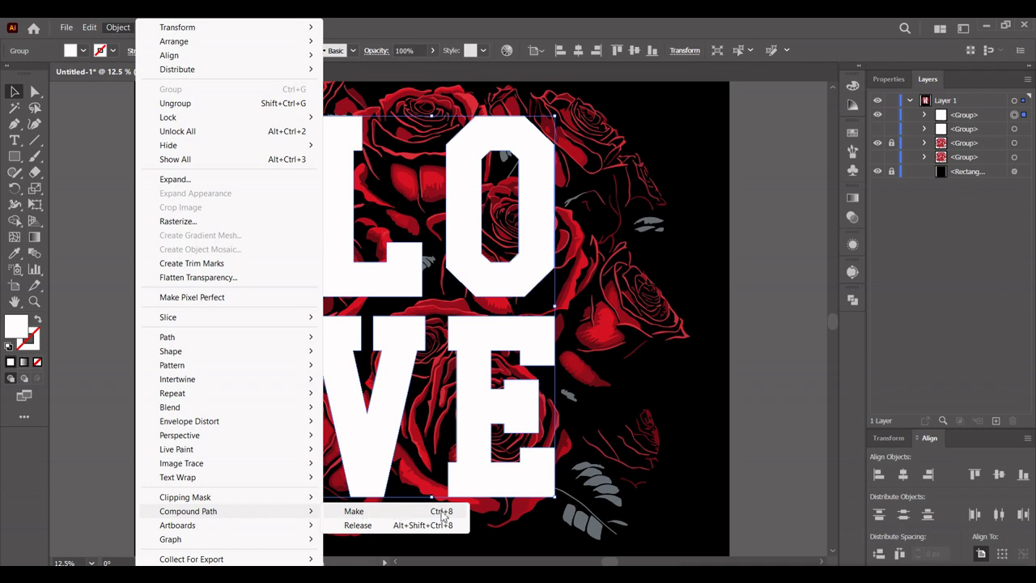
Make the top LOVE copy a compound path and scale the roses up to fill the artboard.
click(382, 518)
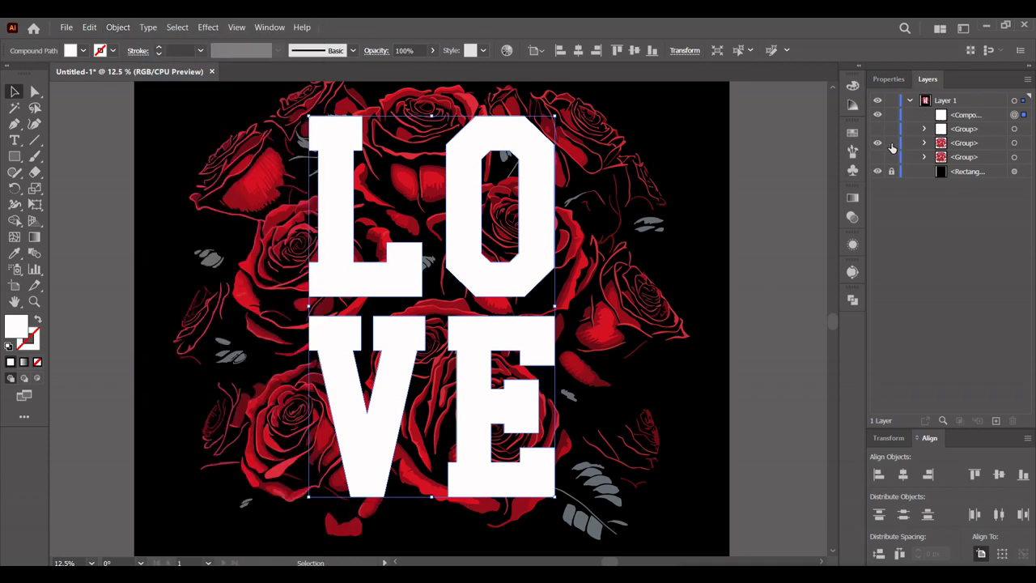
click(1014, 143)
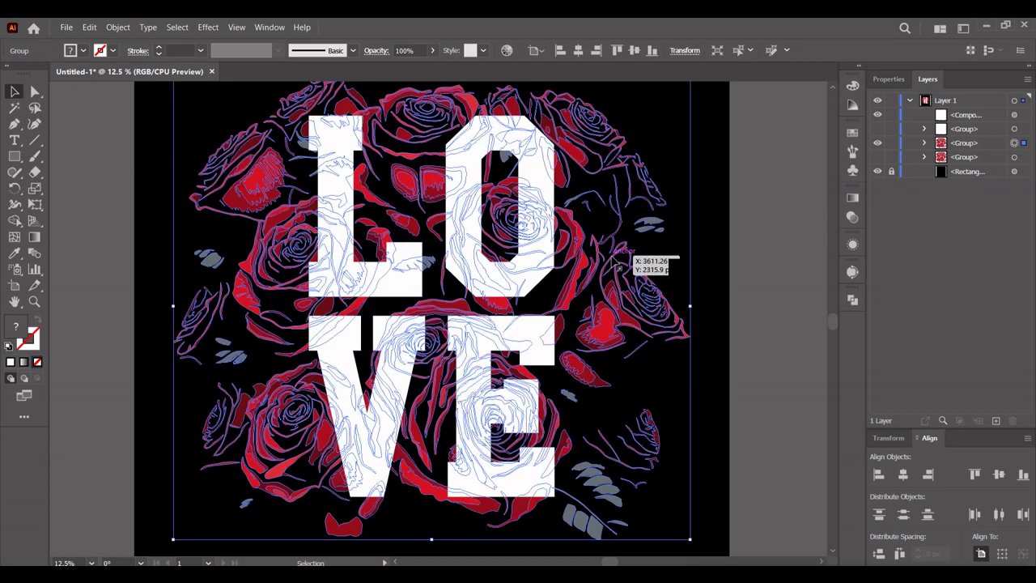
scroll(613, 257, down, 1)
drag(665, 291, 706, 289)
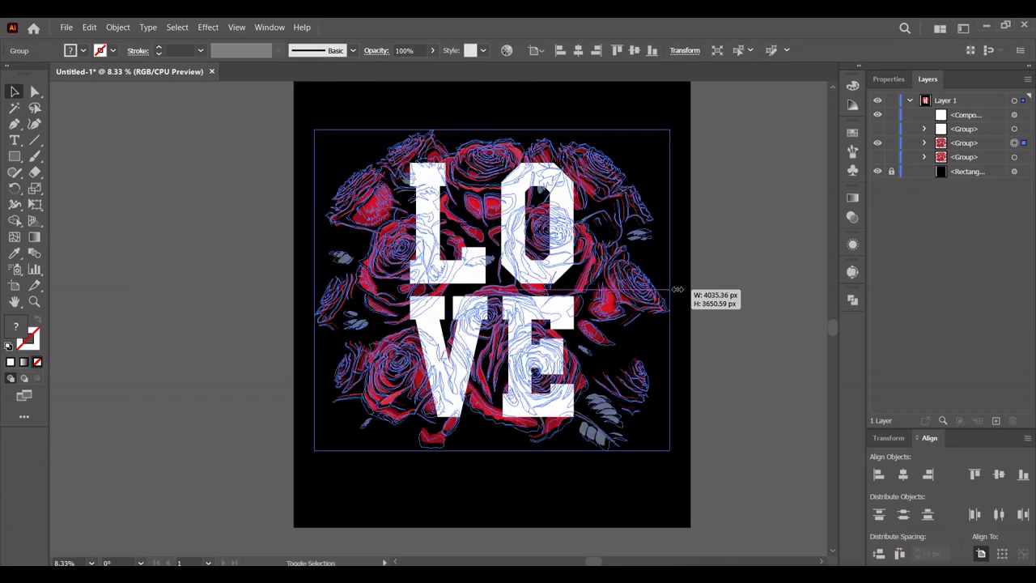
click(774, 269)
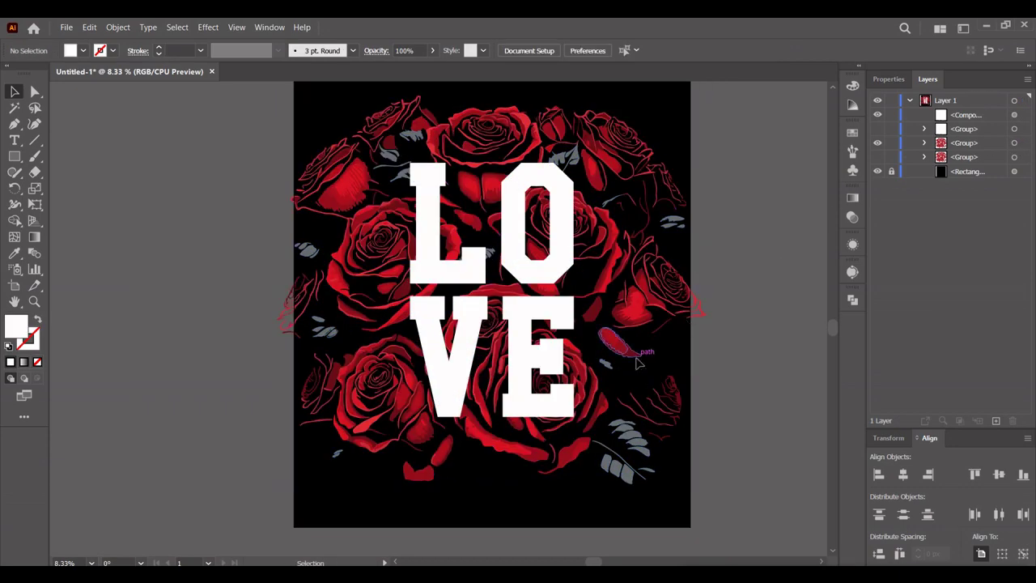
Rotate the roses slightly, then select them together with the LOVE letters.
click(647, 301)
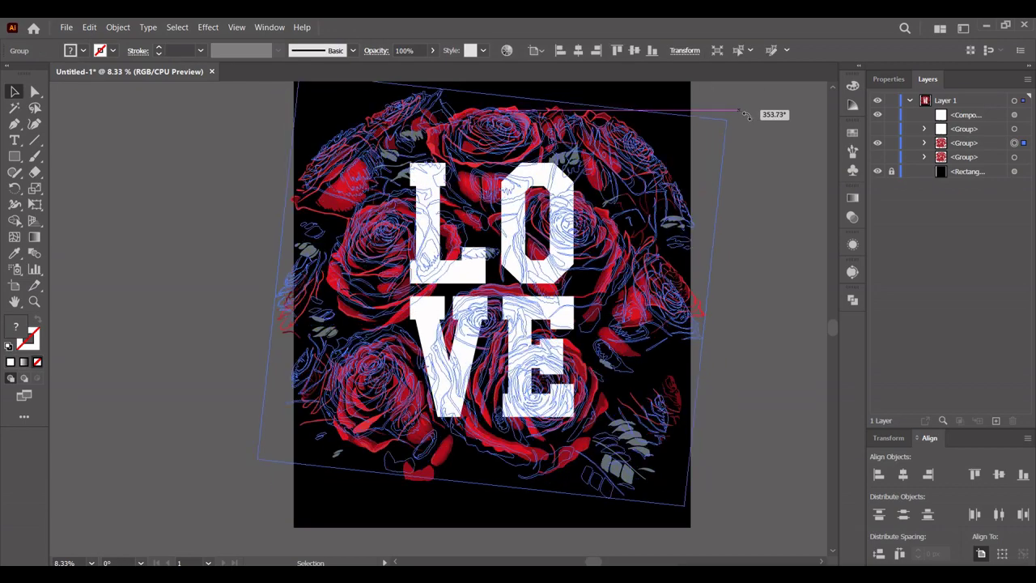
drag(710, 89, 782, 197)
click(786, 230)
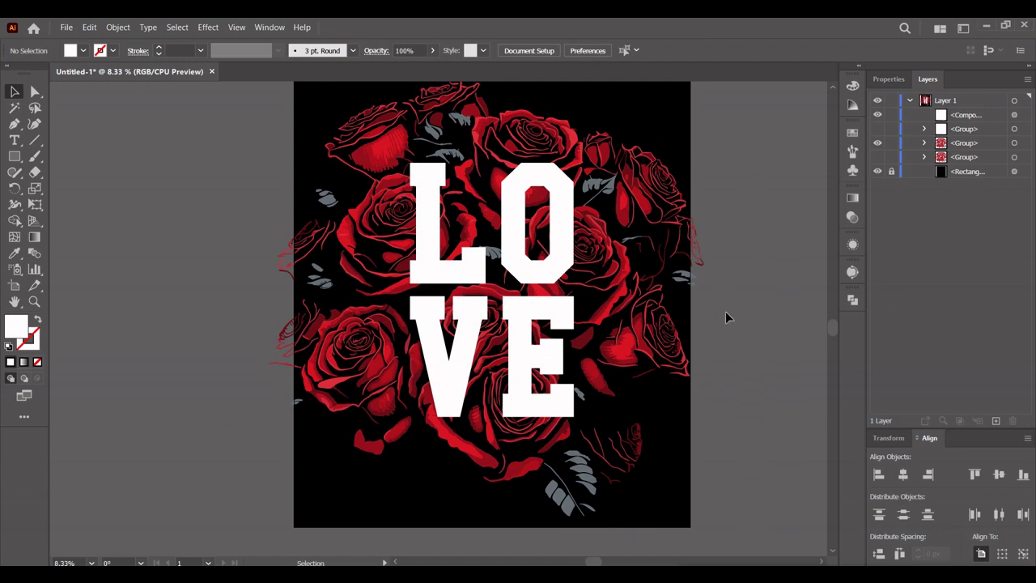
drag(737, 397, 571, 244)
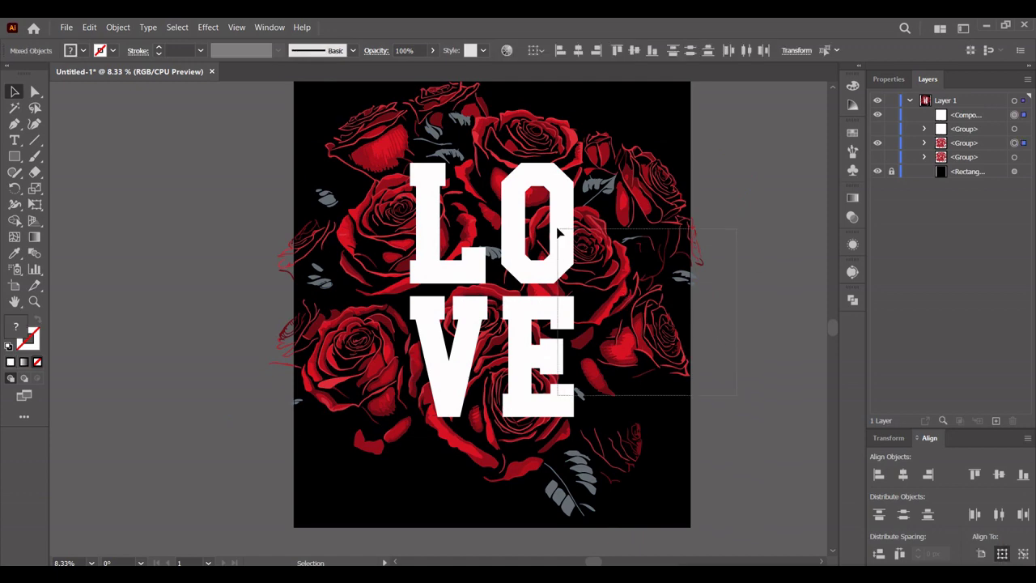
Make a clipping mask so the roses sit inside the LOVE letters.
right_click(557, 230)
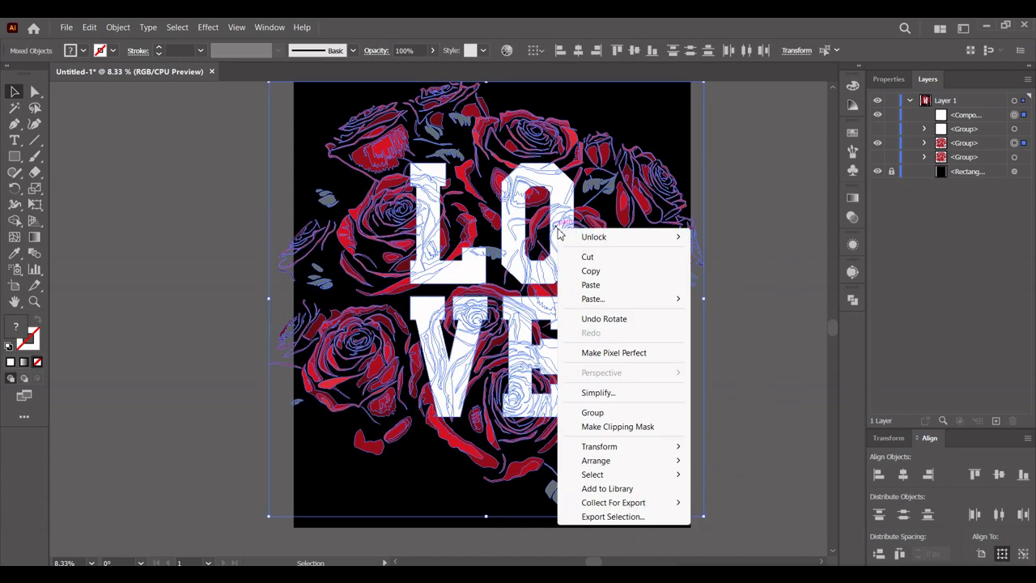
click(608, 429)
click(645, 305)
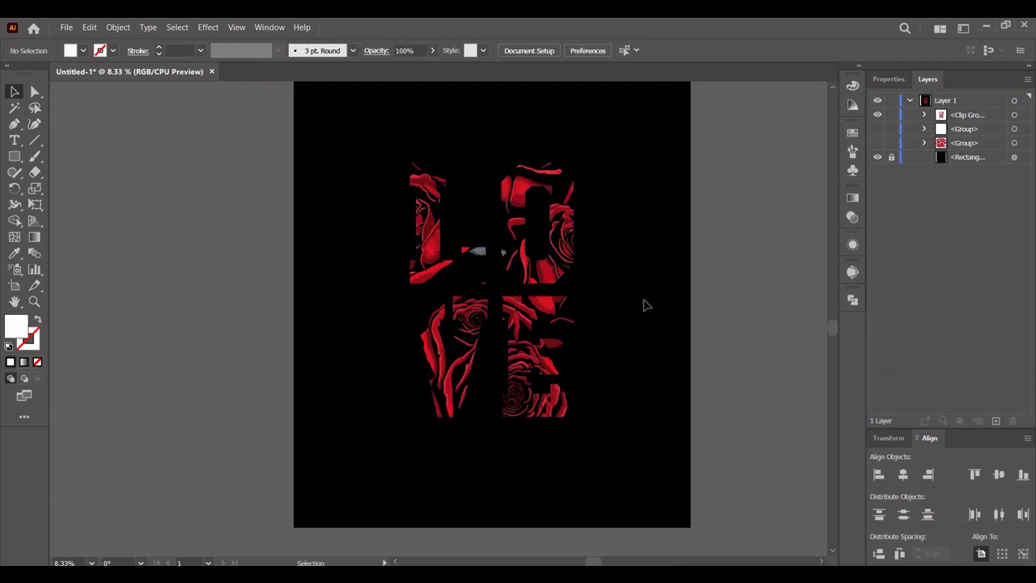
Show the white LOVE copy behind the roses, select it, and zoom in on the letters.
click(877, 129)
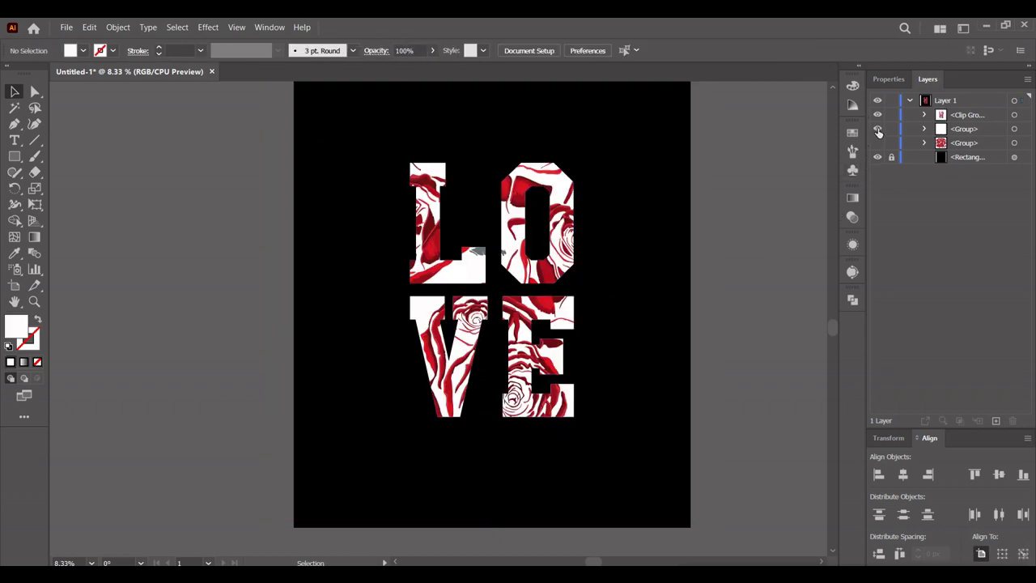
click(877, 129)
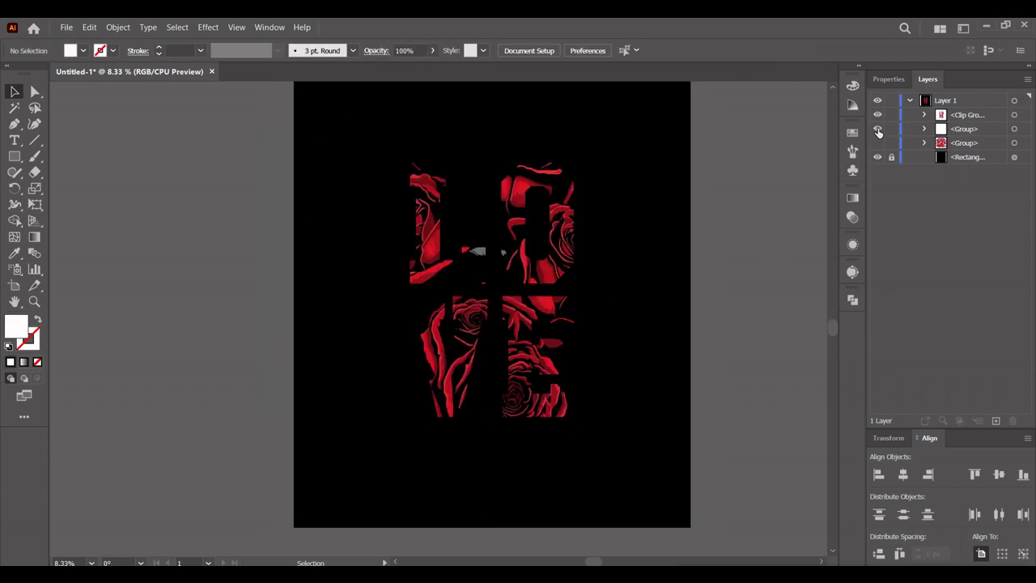
click(878, 129)
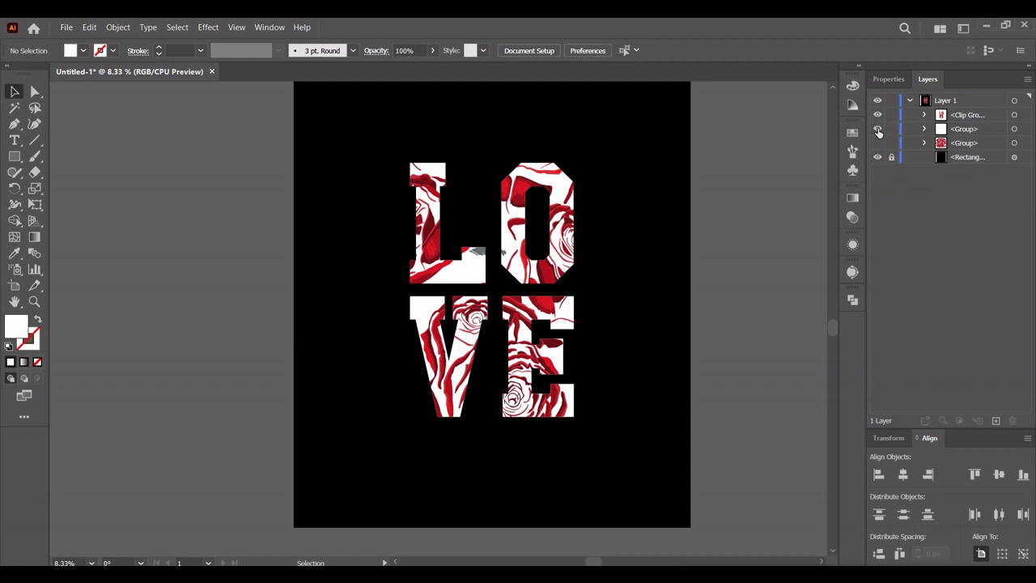
click(1014, 129)
scroll(603, 230, up, 1)
drag(594, 225, 543, 215)
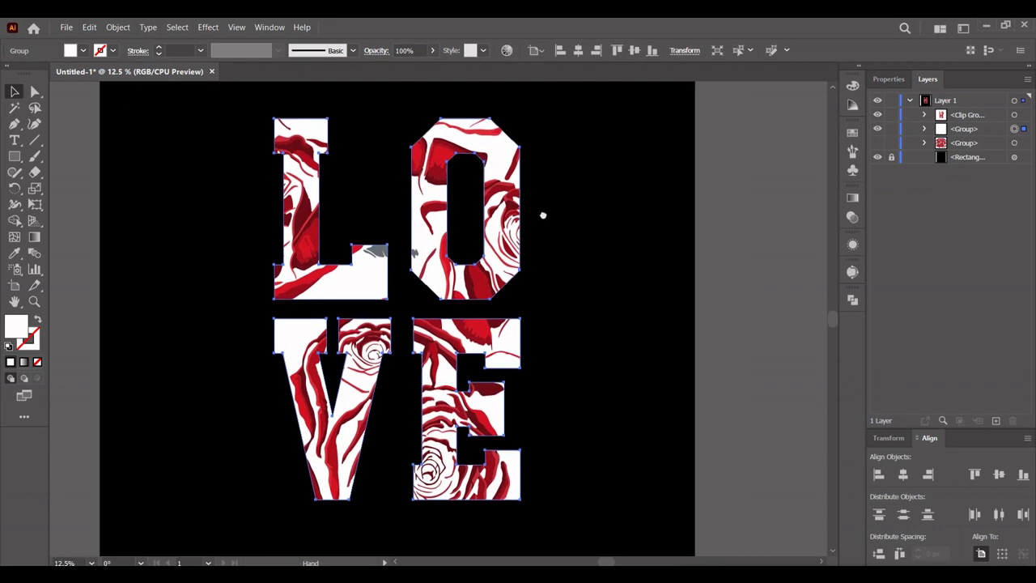
Turn the white letters into a 20 pt stroke aligned to the outside.
click(37, 322)
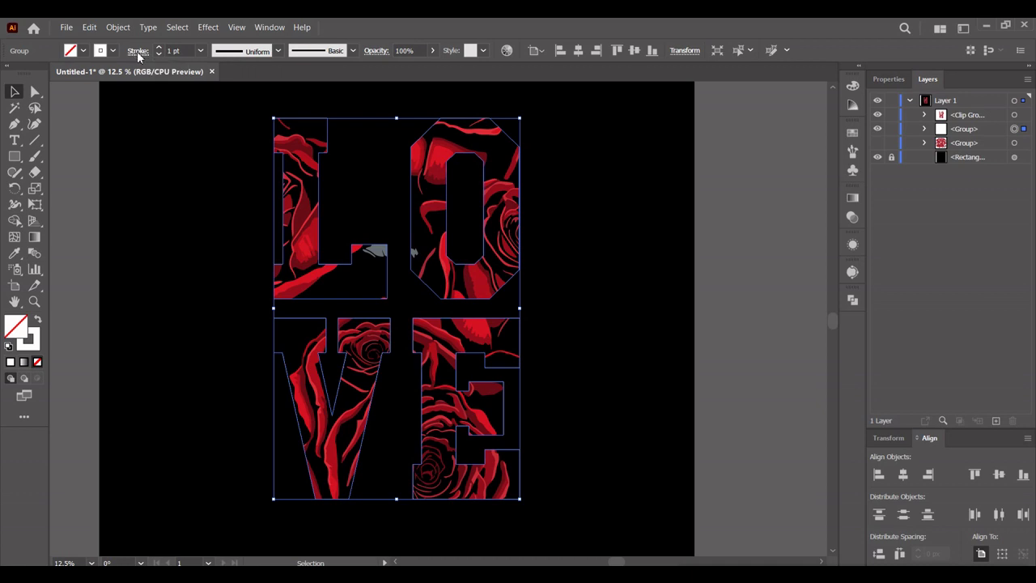
click(138, 52)
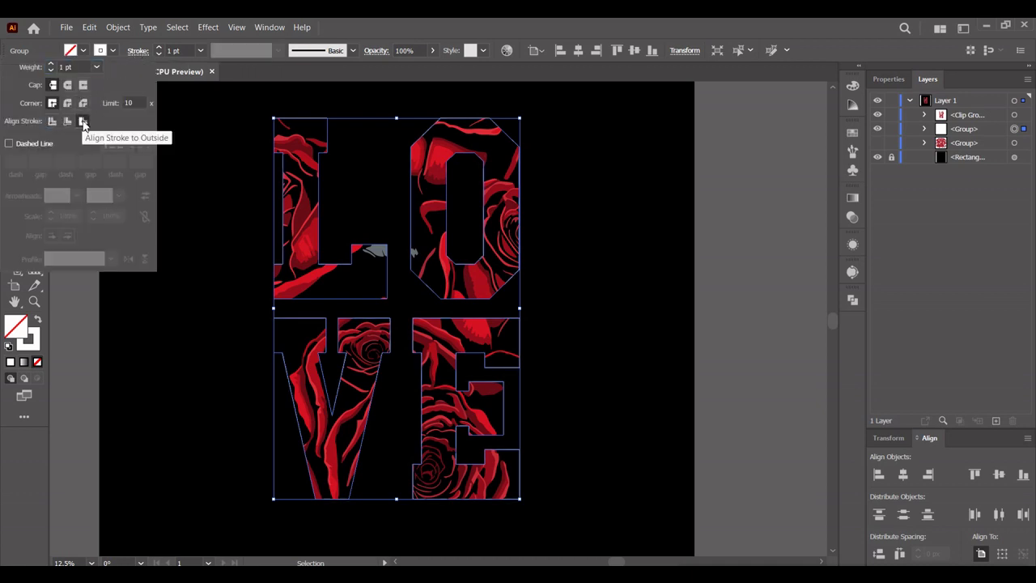
click(83, 122)
click(176, 50)
text(20)
key(Return)
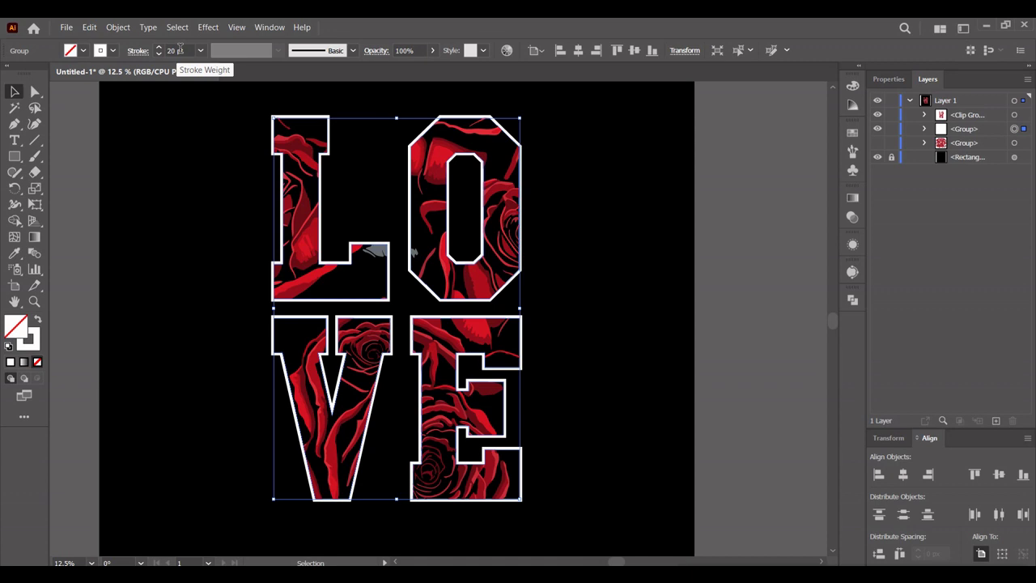
Compare a 30 pt outline, settle back on 20 pt, and reselect the LOVE outline group.
text(30)
key(Return)
text(20)
key(Return)
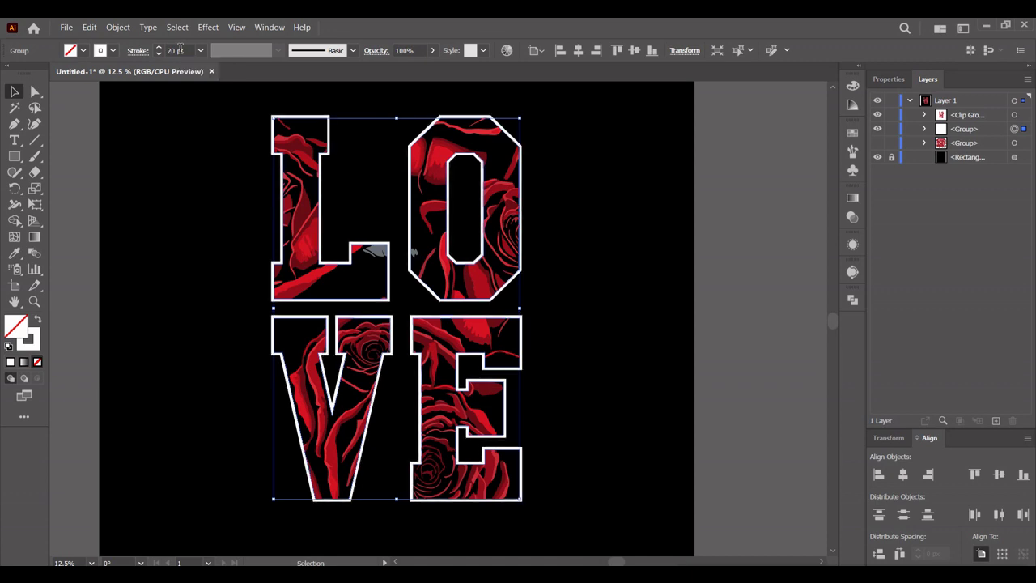
click(595, 162)
drag(588, 173, 620, 173)
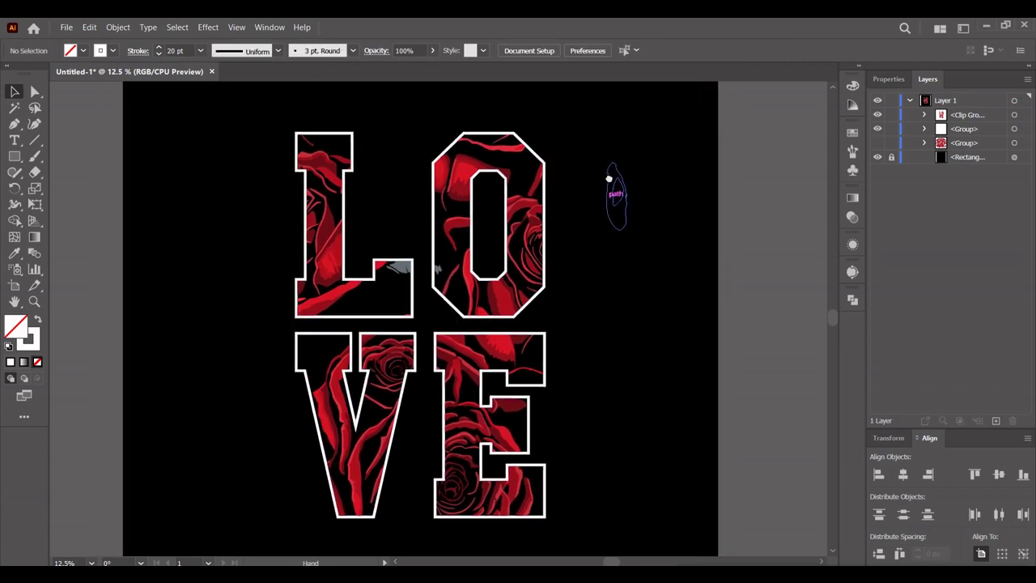
click(1015, 131)
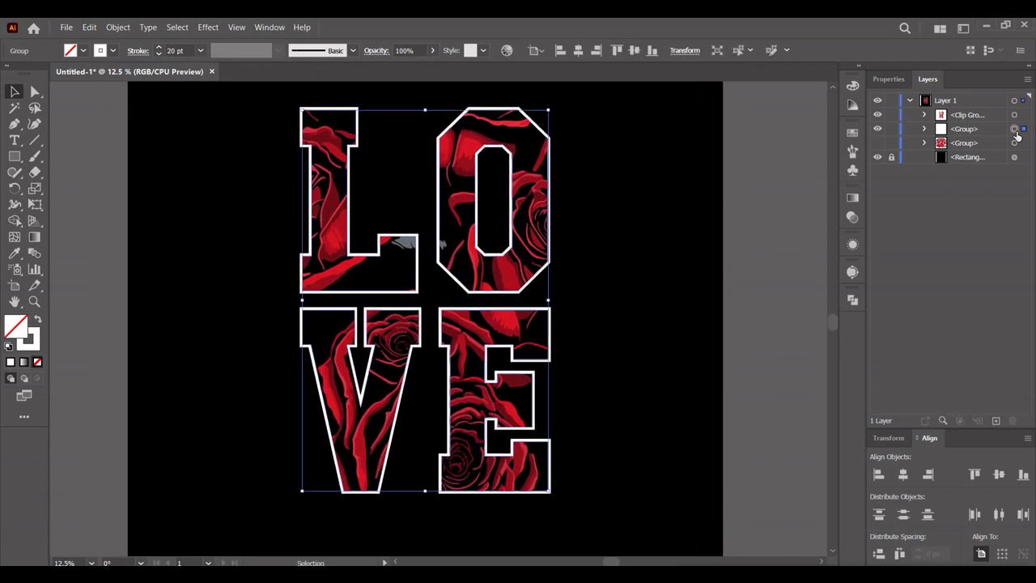
Paste a duplicate of the LOVE outline group in back.
right_click(536, 126)
right_click(539, 129)
right_click(537, 127)
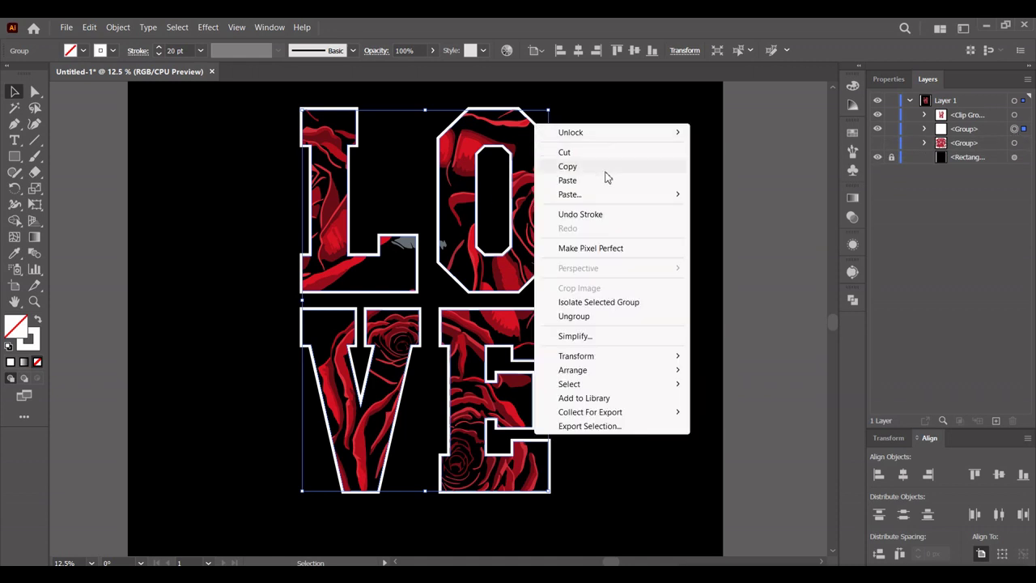
mouse_move(570, 194)
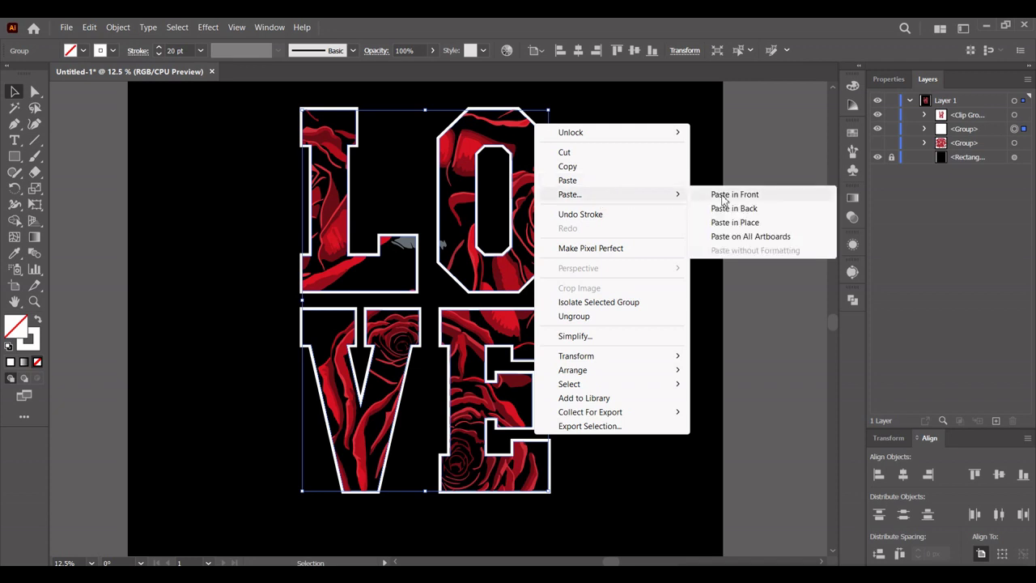
click(738, 209)
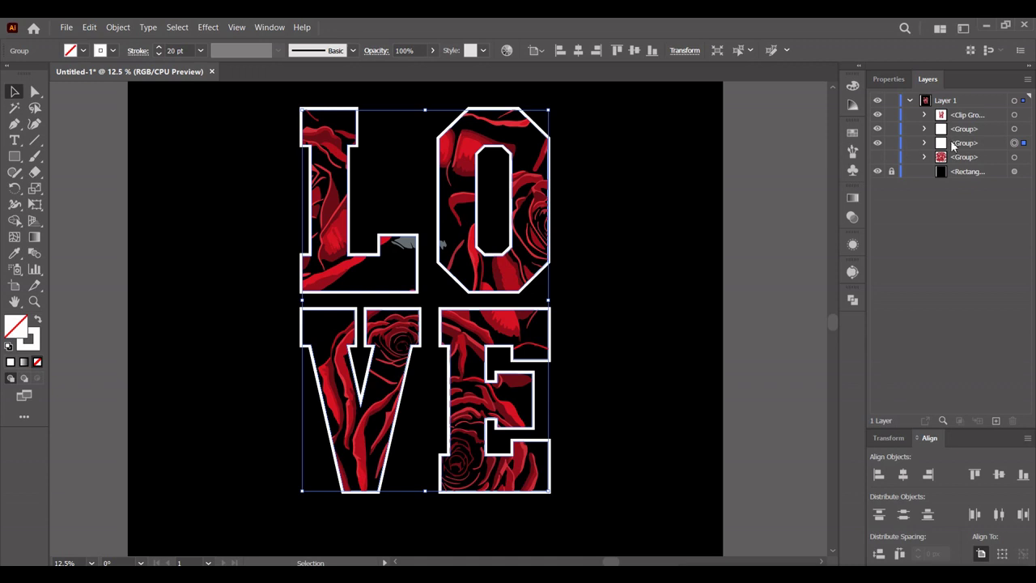
Hide the rose Clip Group so only white outlines show, and select an outline group.
click(877, 115)
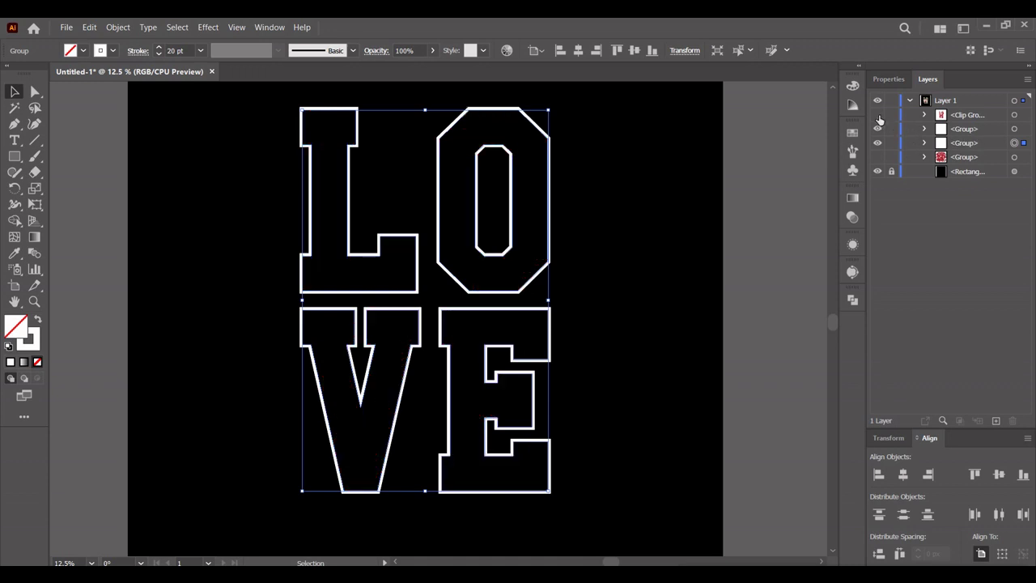
click(877, 143)
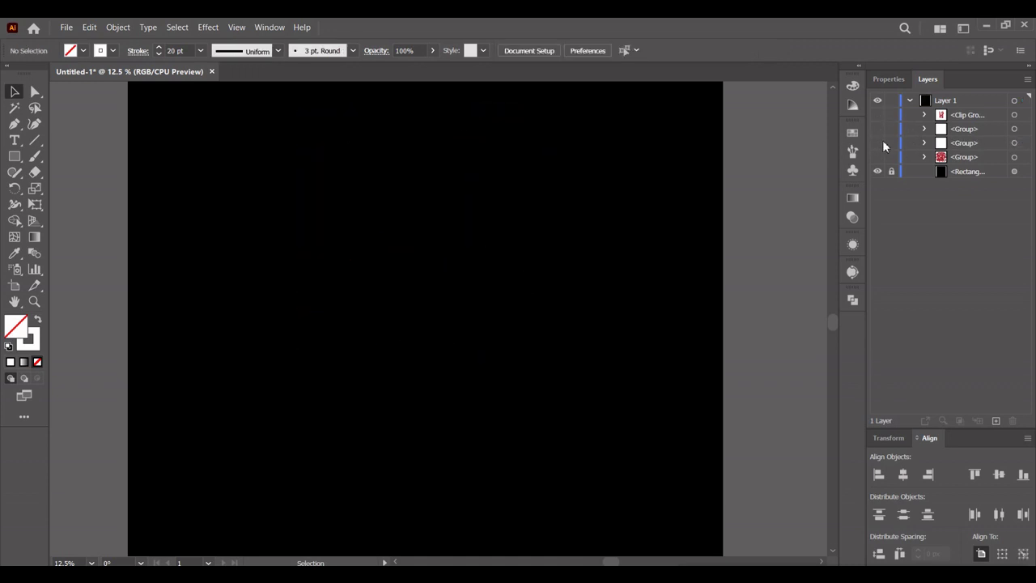
click(878, 130)
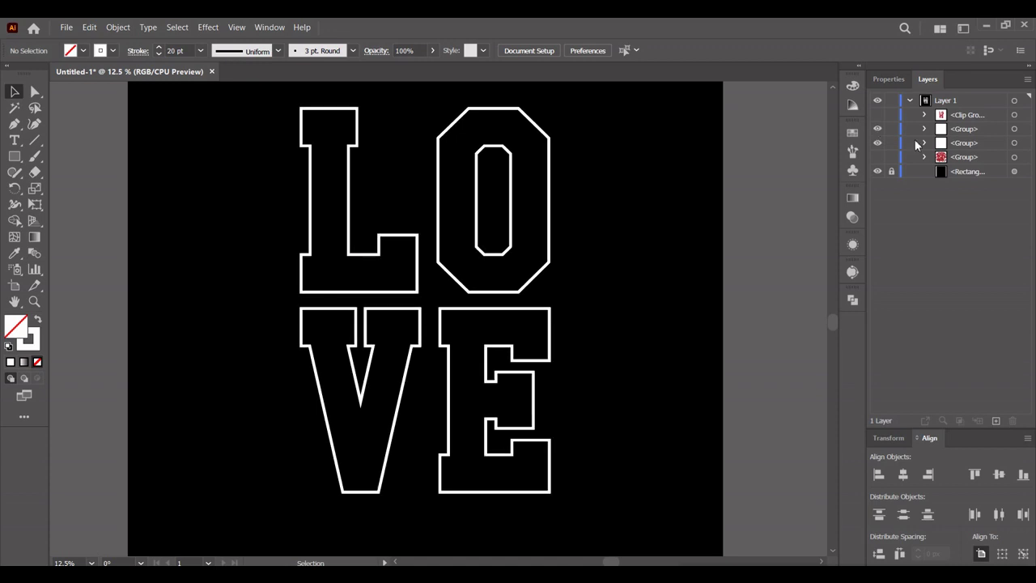
click(1015, 143)
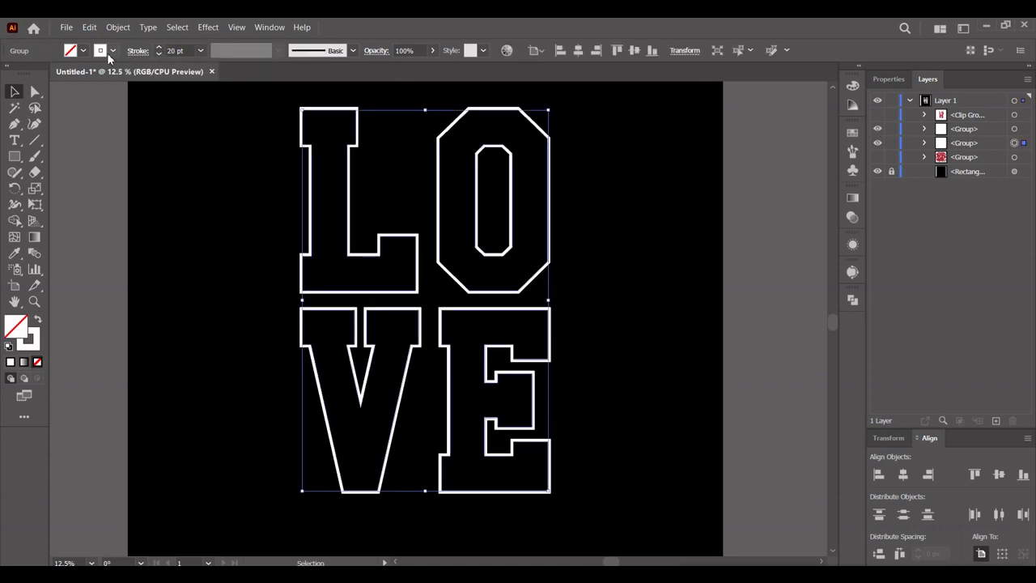
Raise the back outline group's stroke weight to 40 pt.
click(179, 51)
text(30)
key(Return)
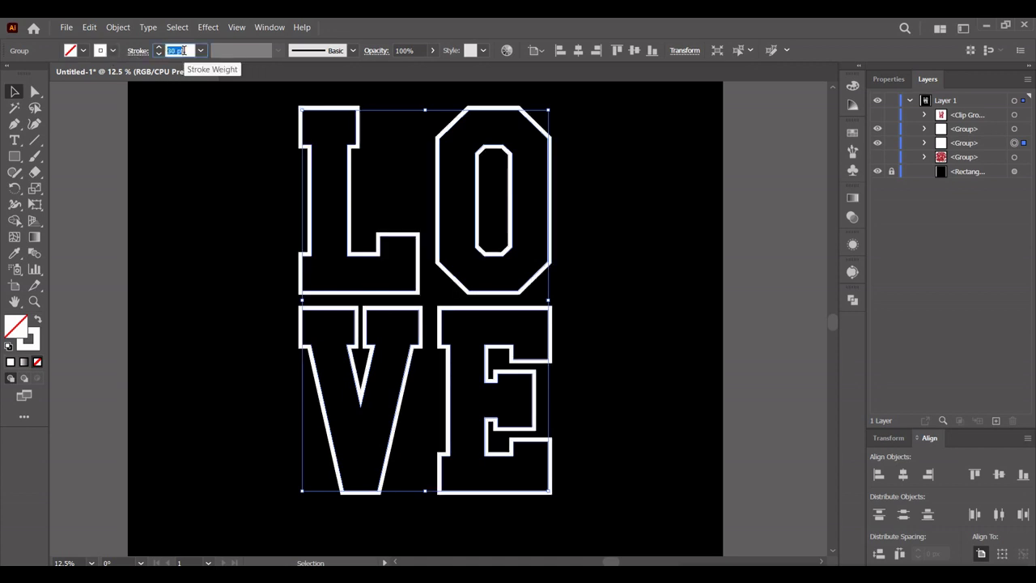
text(40)
key(Return)
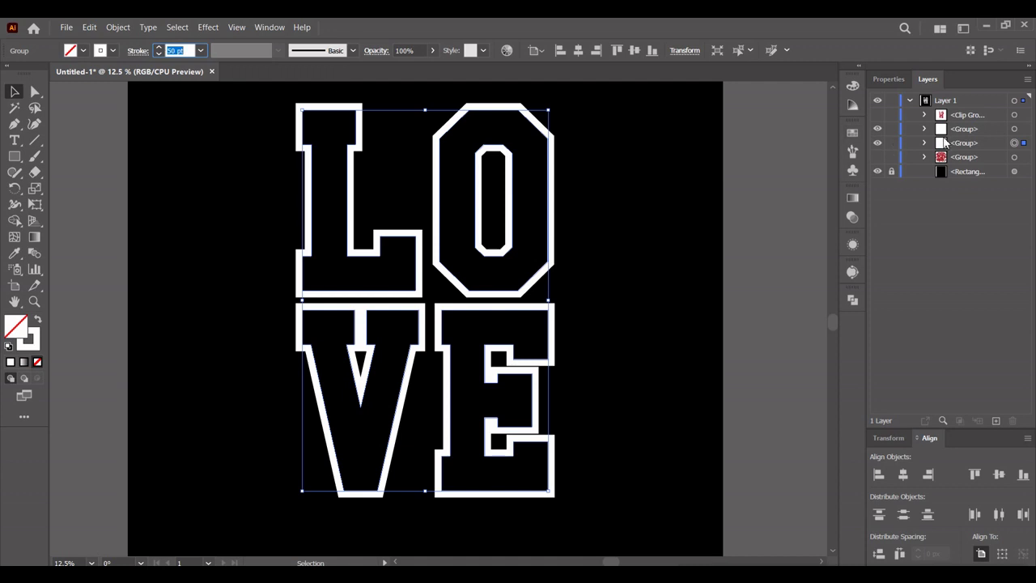
Set the top outline group's stroke colour to black.
click(1014, 128)
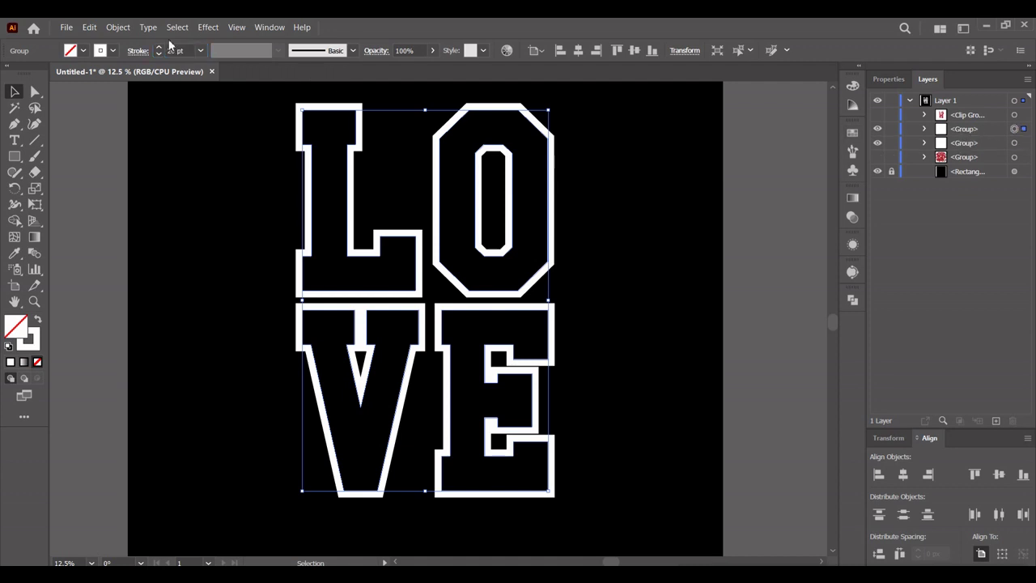
click(101, 51)
click(37, 74)
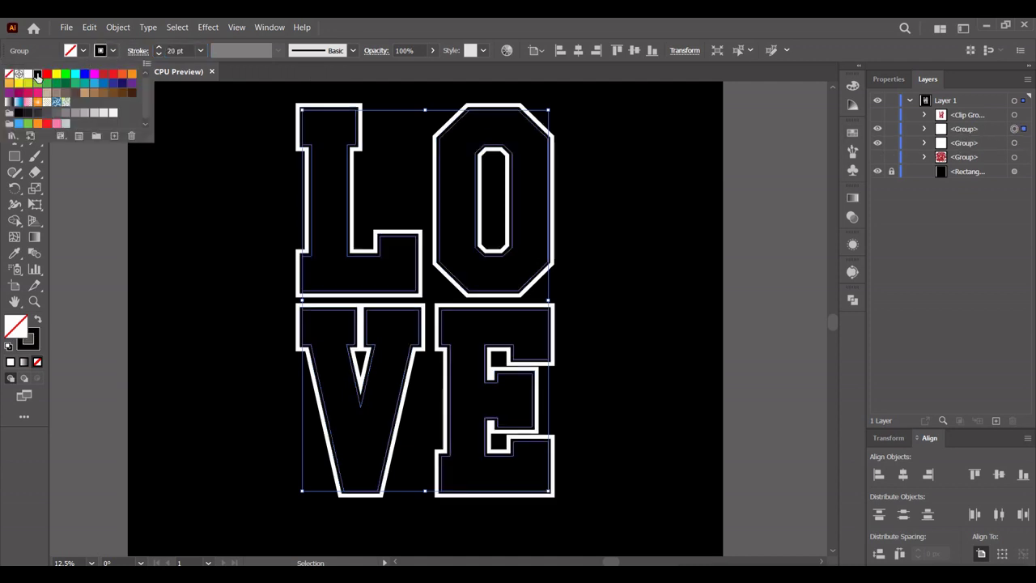
click(876, 121)
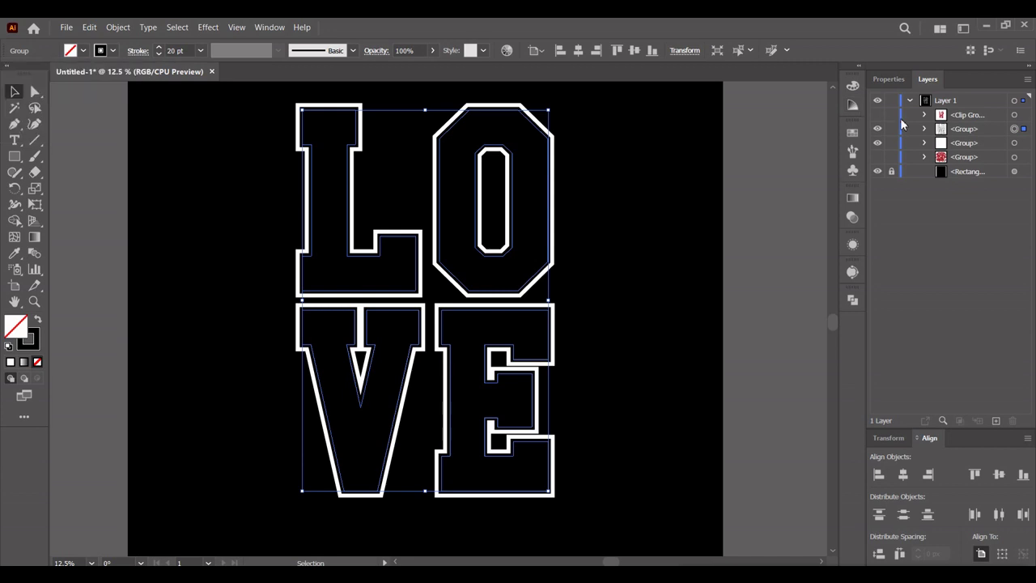
Show the rose Clip Group again and move it below both outline groups.
click(878, 114)
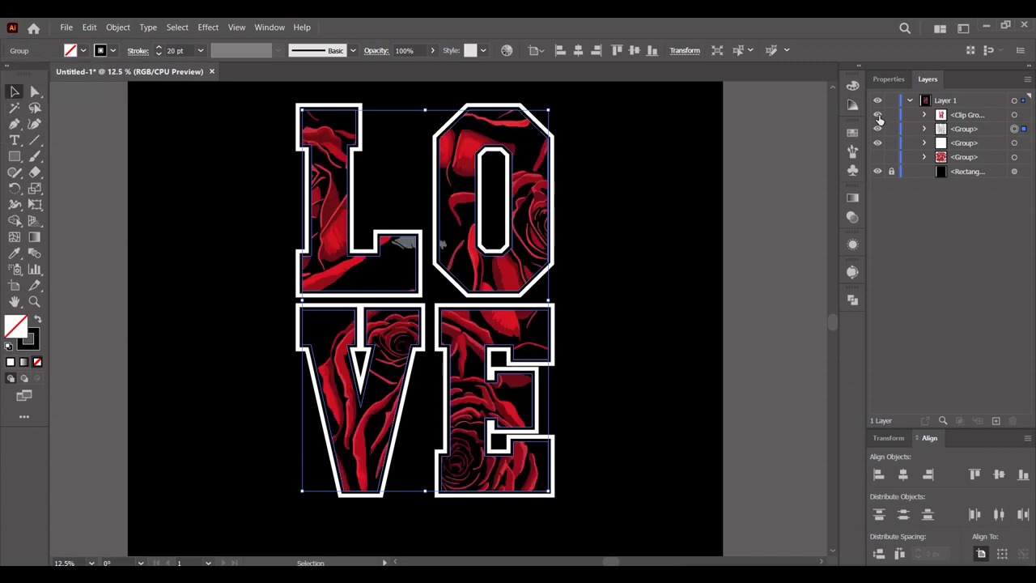
click(978, 116)
drag(988, 116, 987, 152)
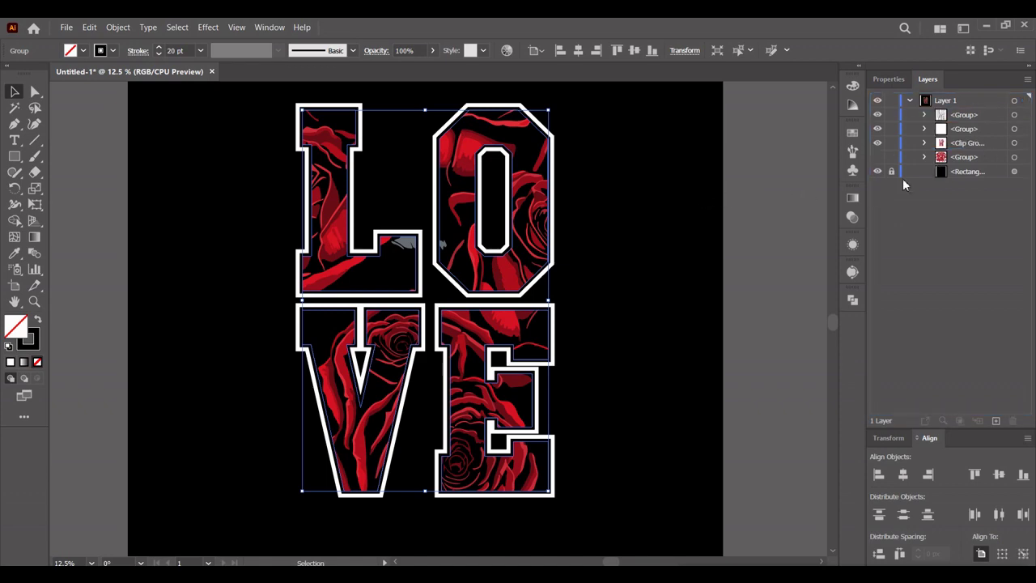
Show the background roses and set the black outline to 30 pt.
click(725, 198)
click(877, 157)
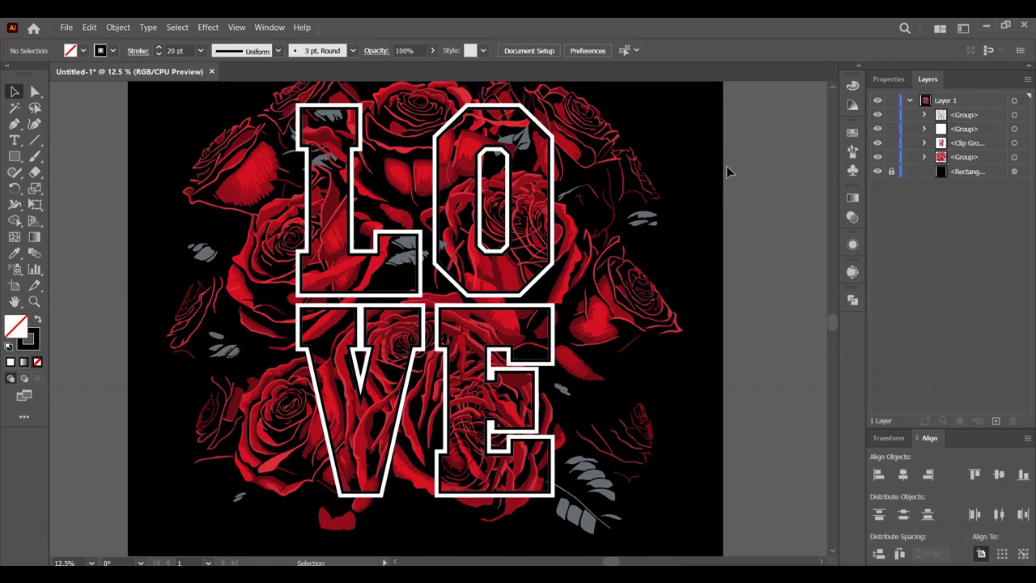
click(1014, 115)
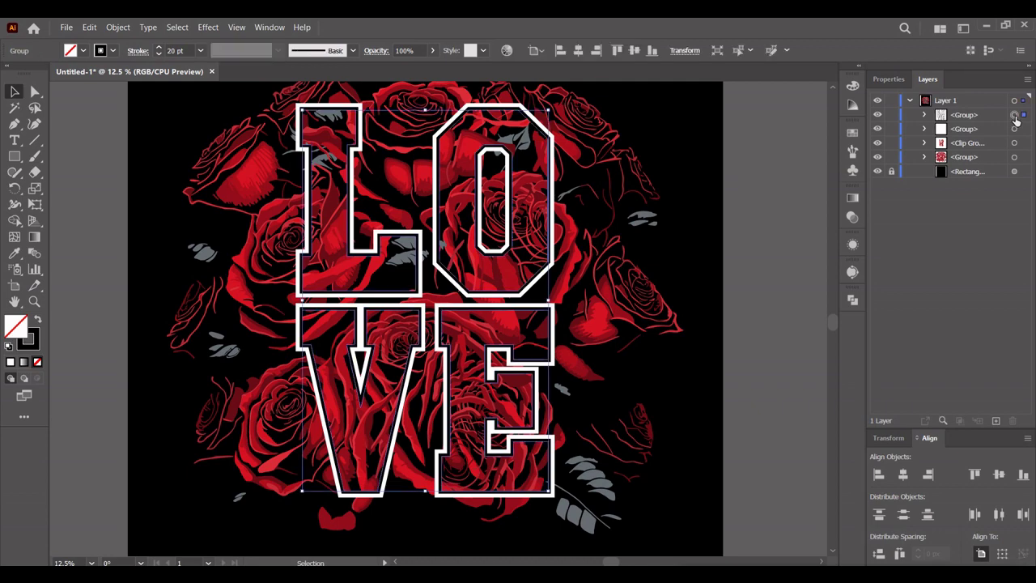
click(190, 51)
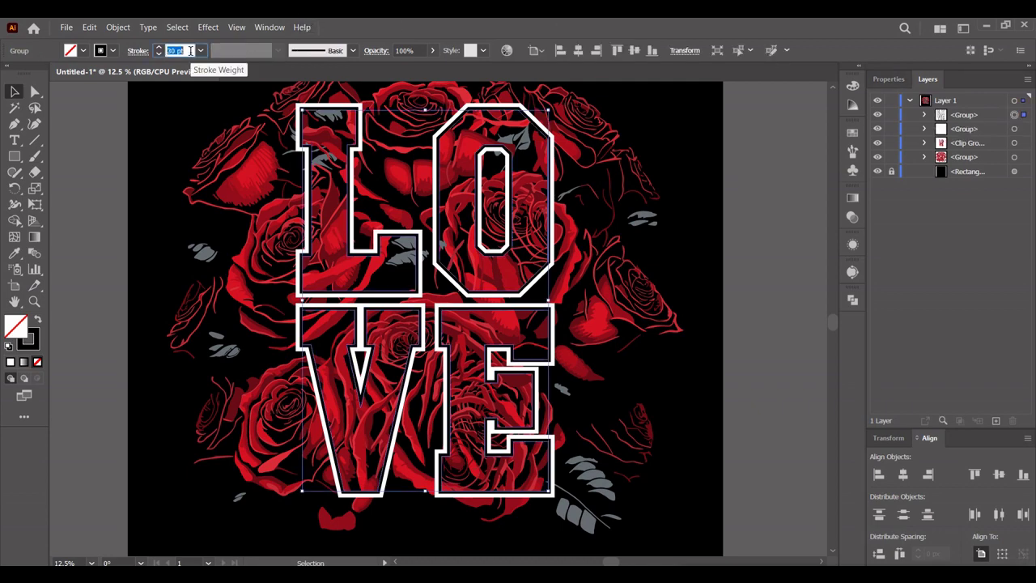
text(30)
key(Return)
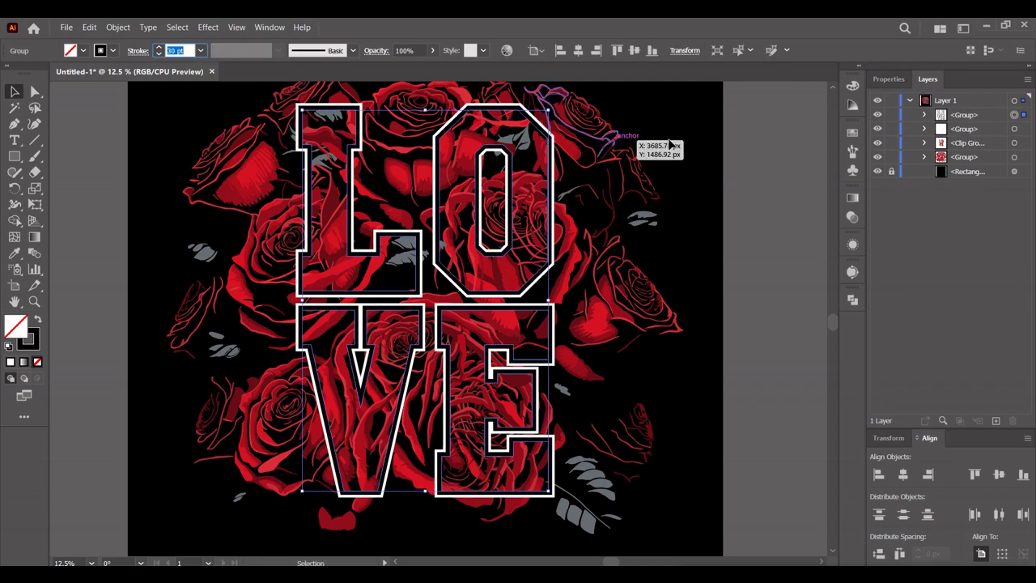
Set the white outline to 60 pt, then reduce it to 40 pt.
click(1014, 130)
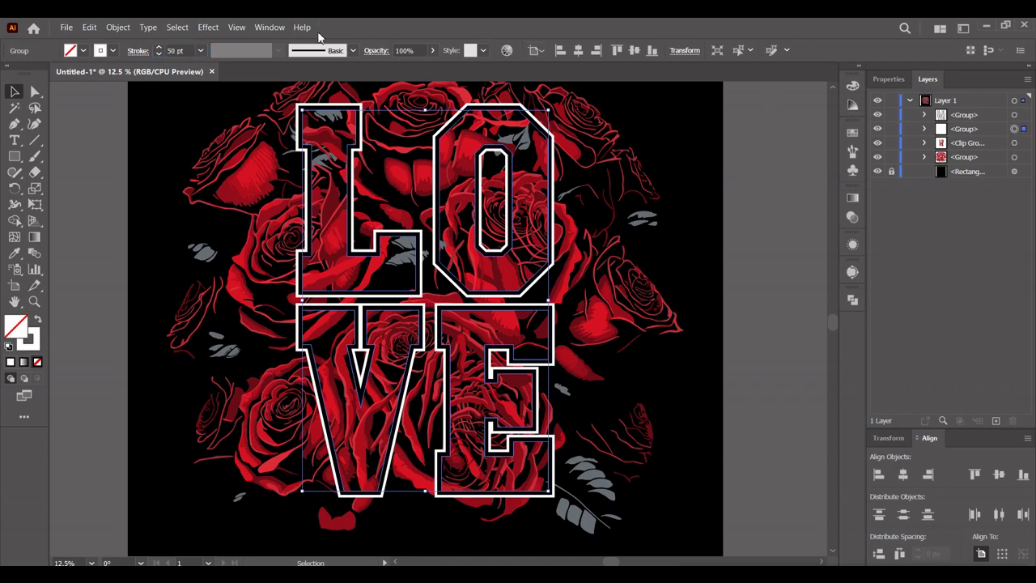
click(188, 50)
text(60)
key(Return)
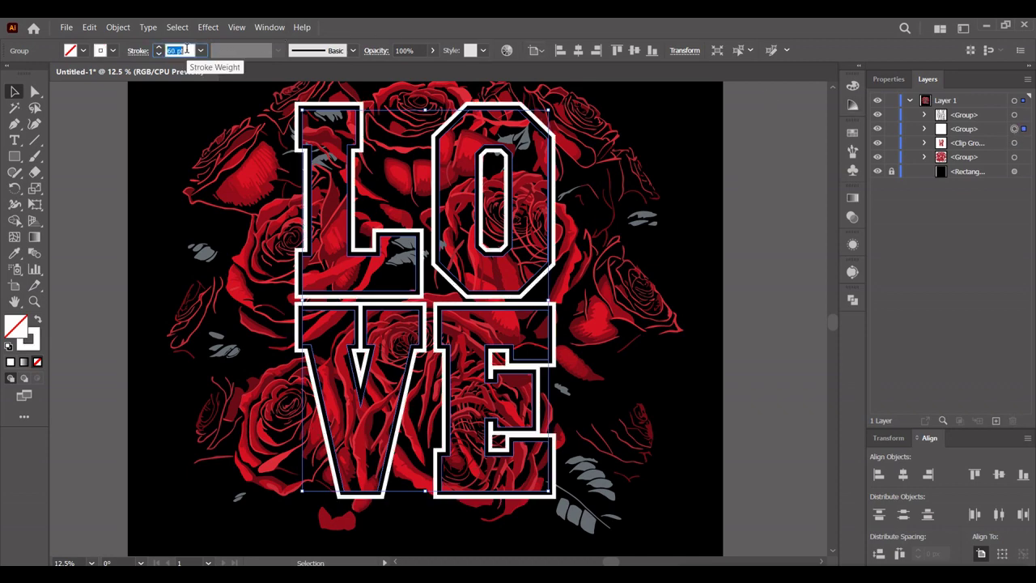
text(40)
key(Return)
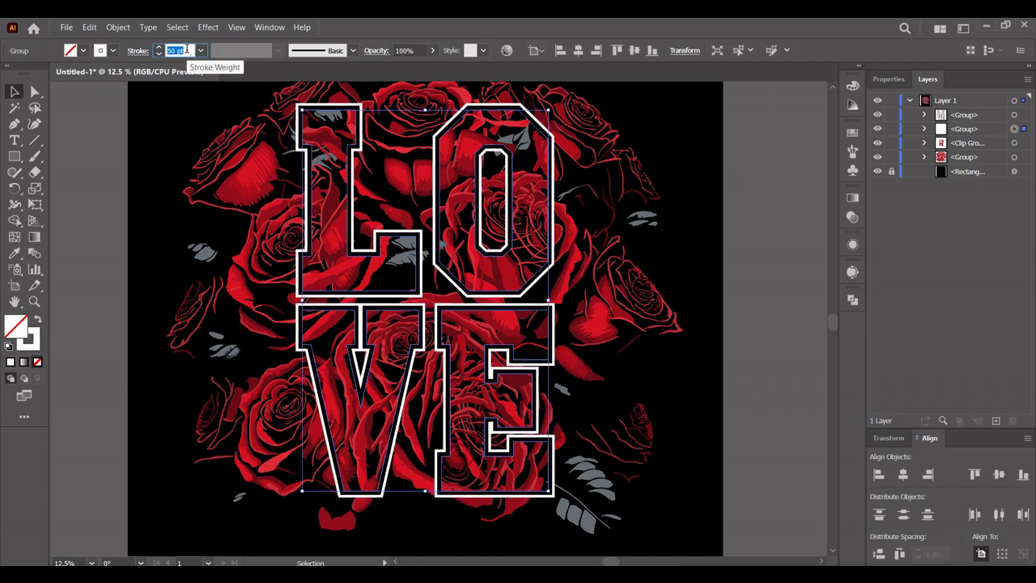
Expand Appearance on the white and black outline groups to turn them into shapes.
click(117, 27)
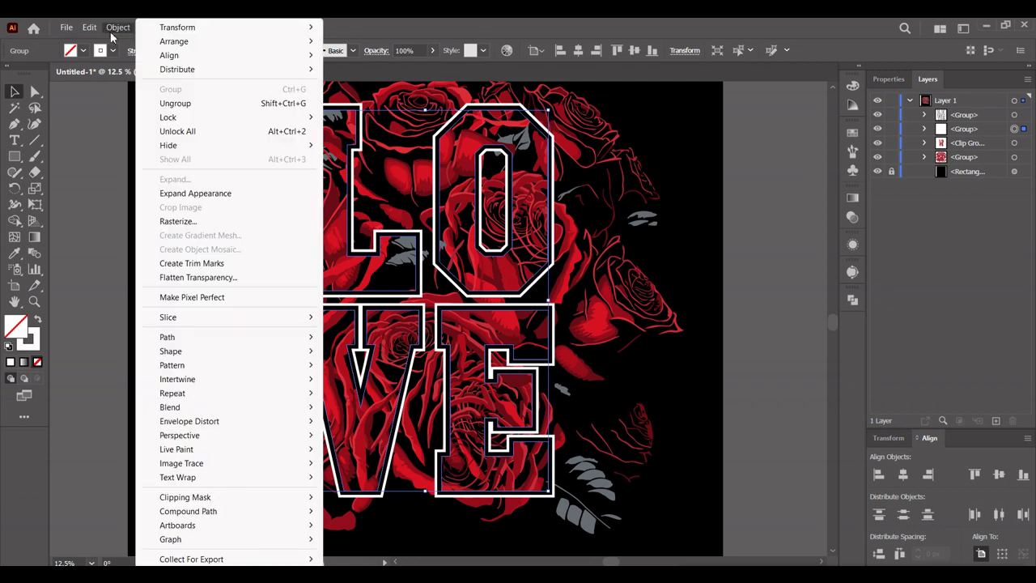
click(178, 194)
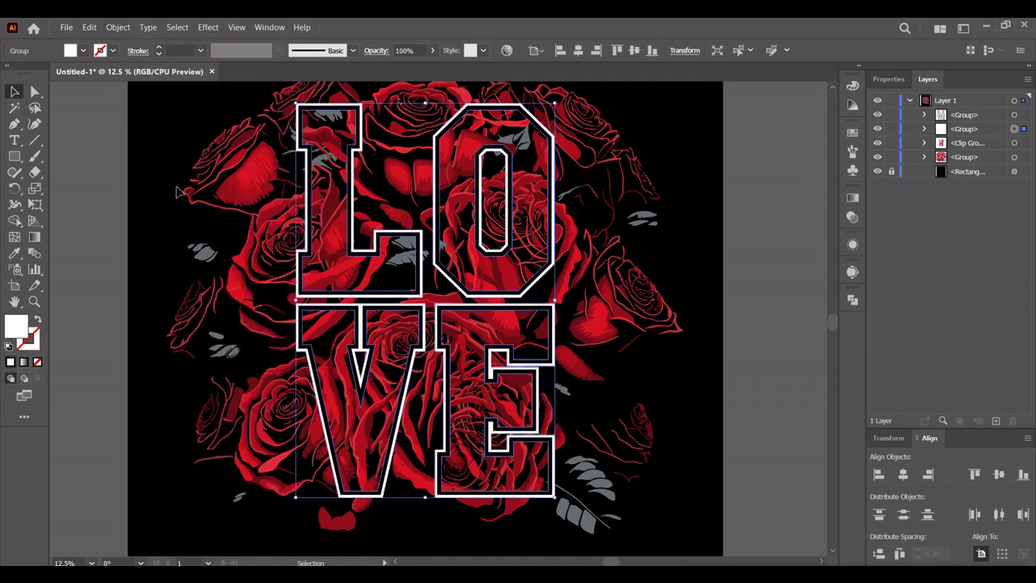
click(1016, 115)
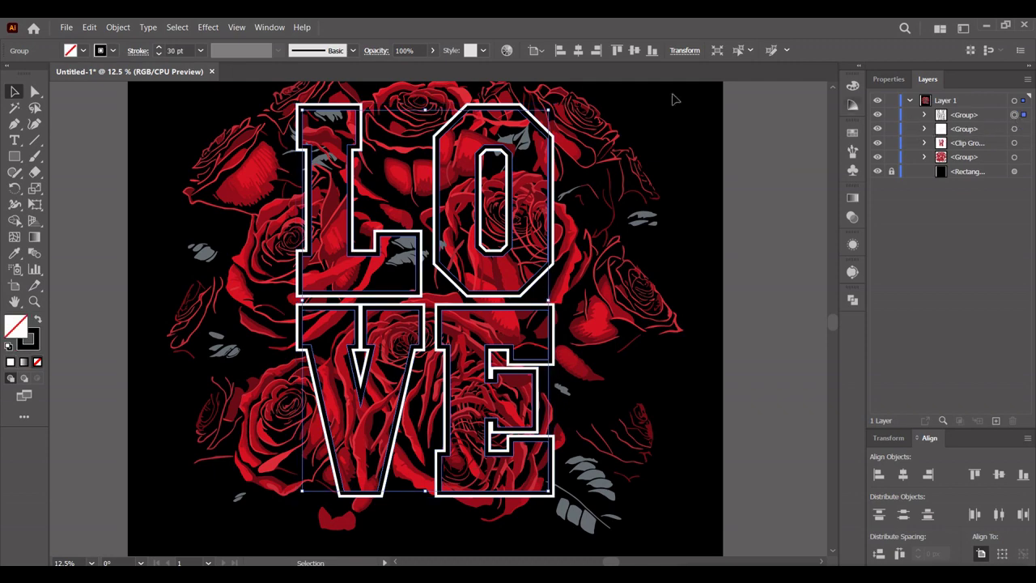
click(91, 27)
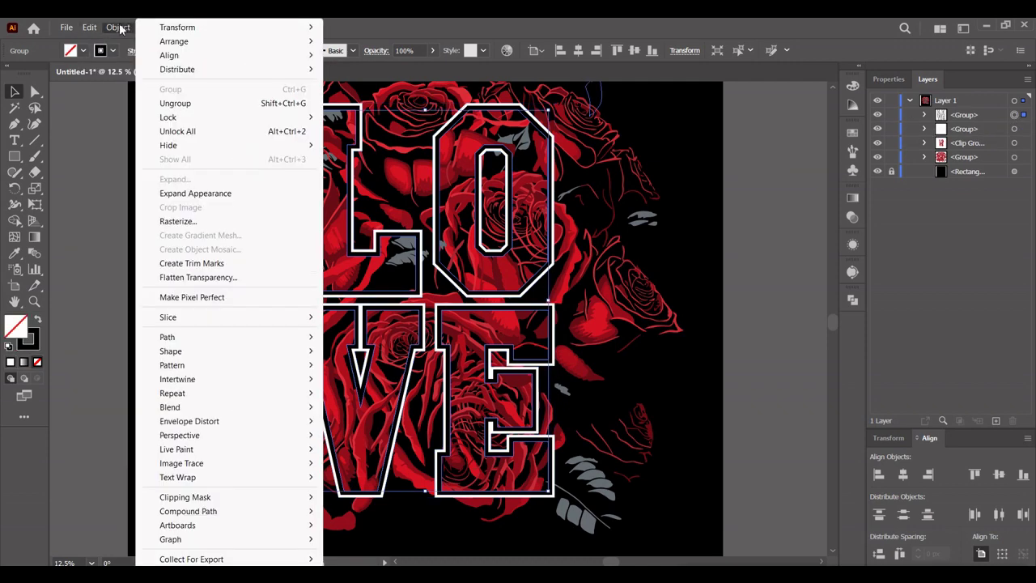
click(180, 193)
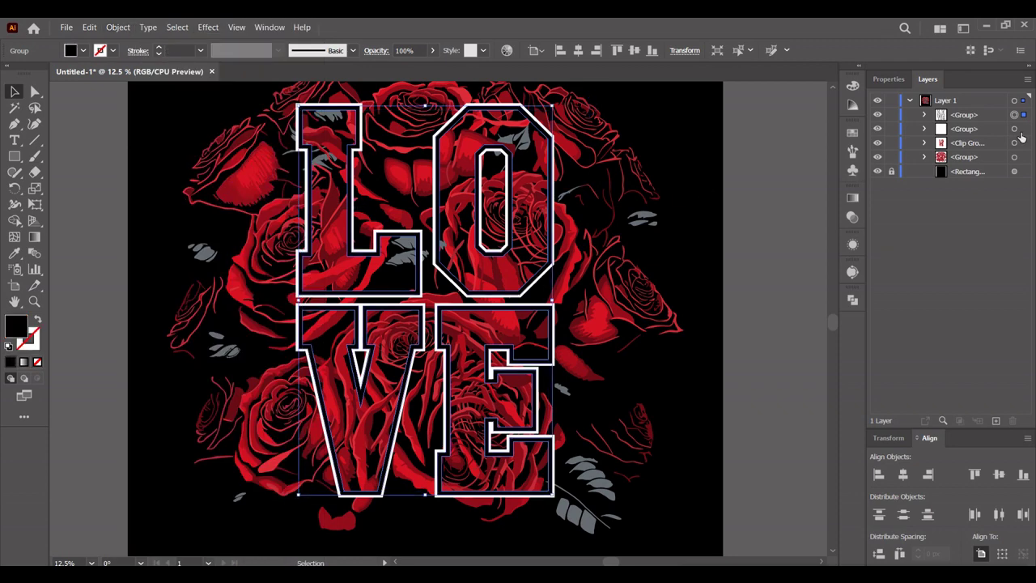
Toggle the black background and a letter group's visibility to check the thick white outline.
click(878, 171)
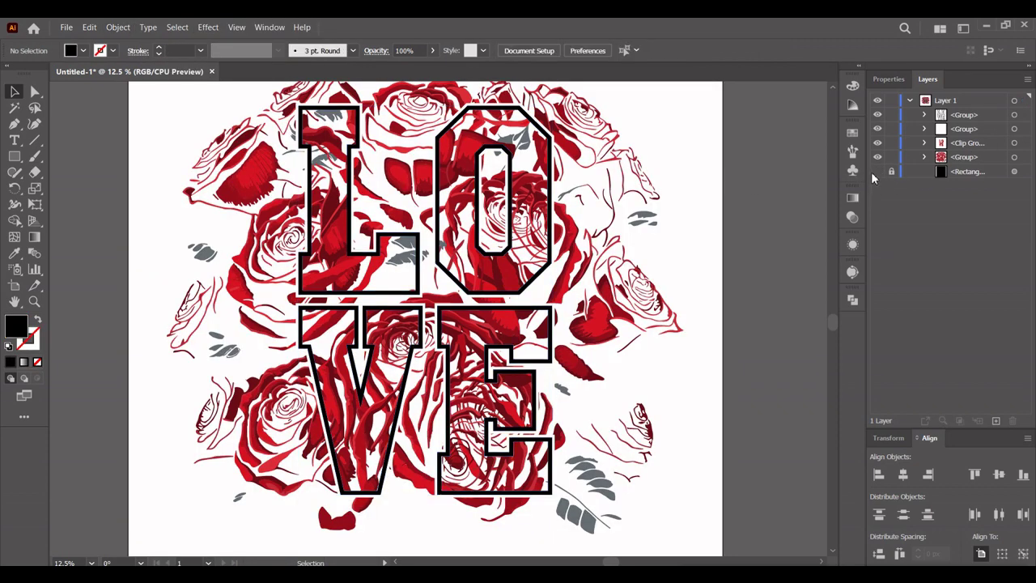
click(877, 172)
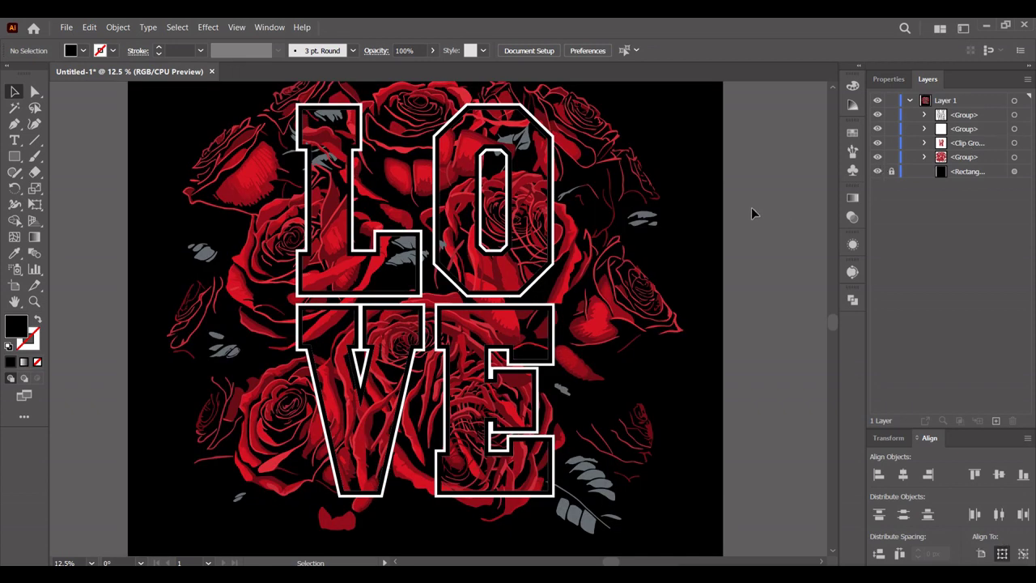
click(1015, 129)
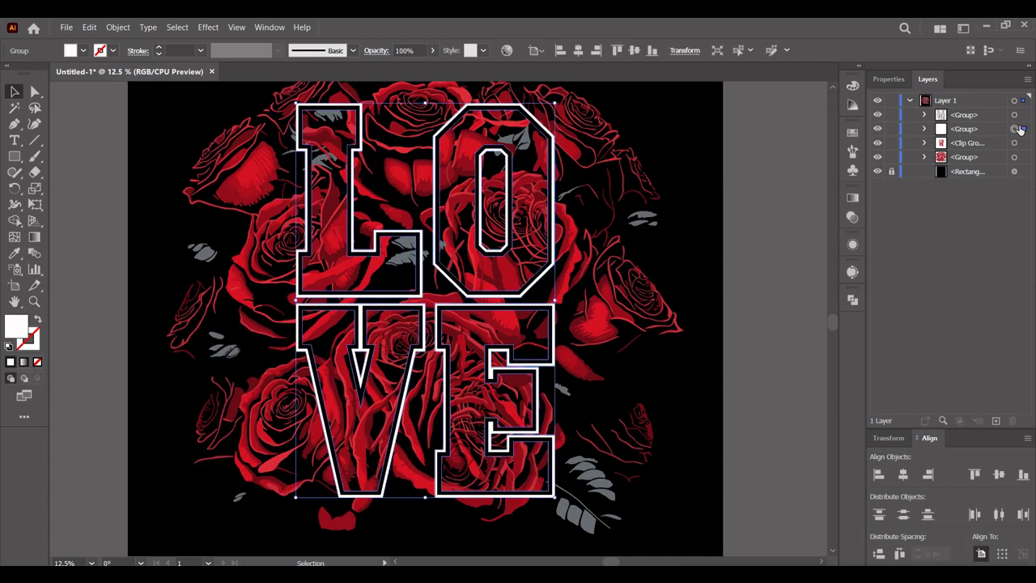
click(878, 117)
click(877, 116)
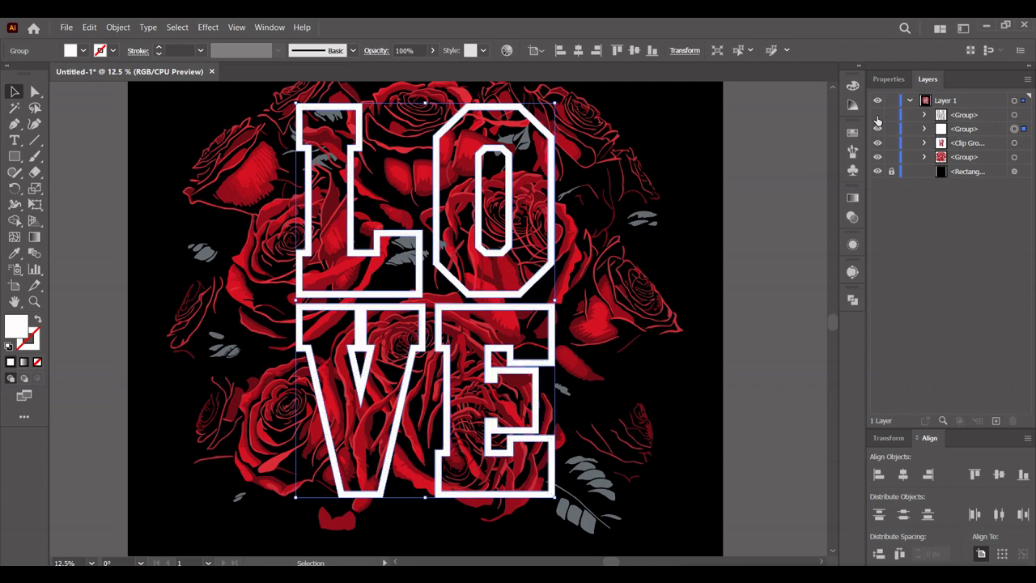
Group the LOVE letters together with the rose artwork.
click(789, 178)
drag(715, 374, 376, 226)
right_click(434, 207)
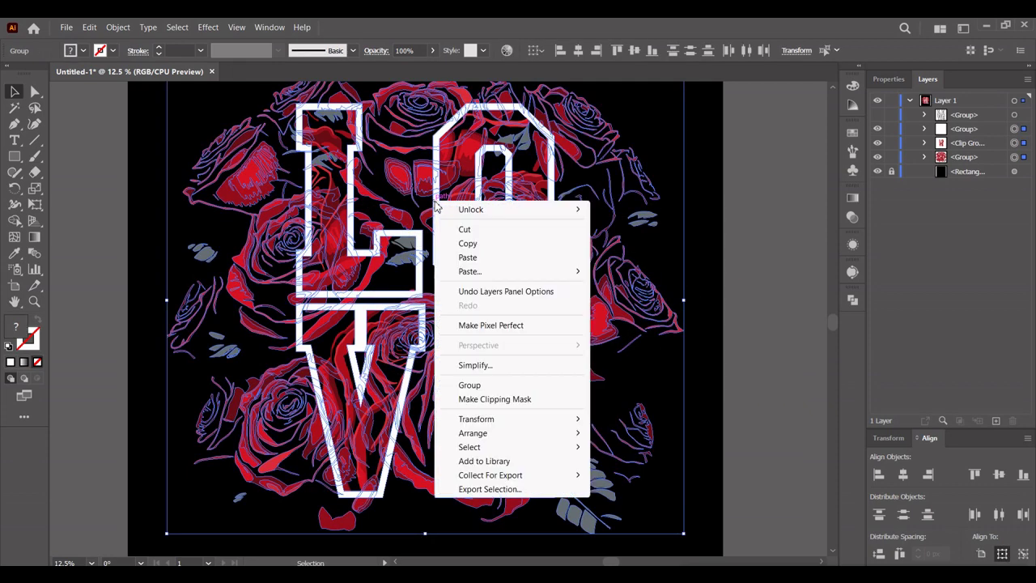
click(471, 386)
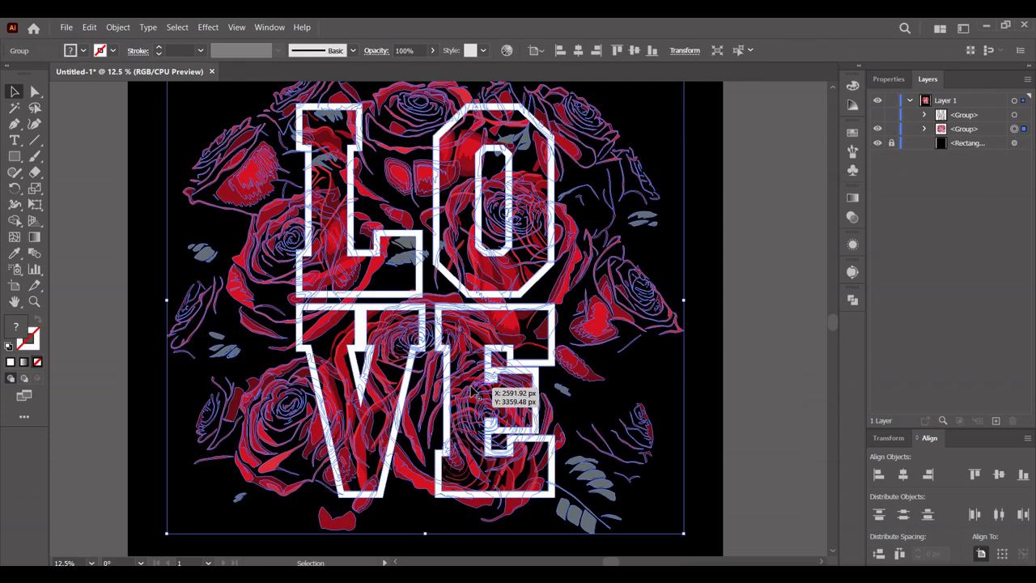
click(741, 229)
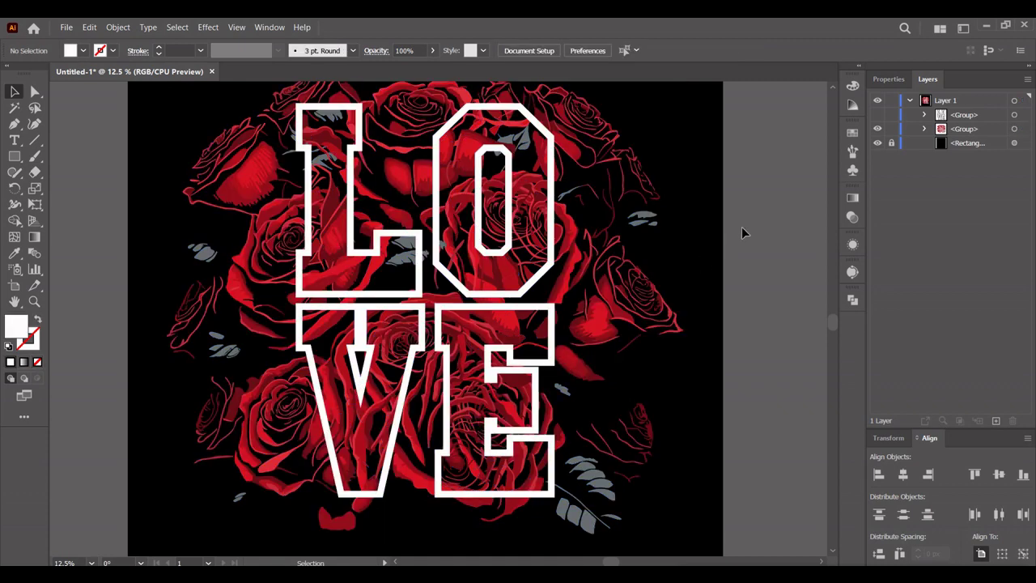
Hide the thick white outlines and apply an opacity mask to the rose artwork.
click(877, 116)
drag(710, 380, 570, 207)
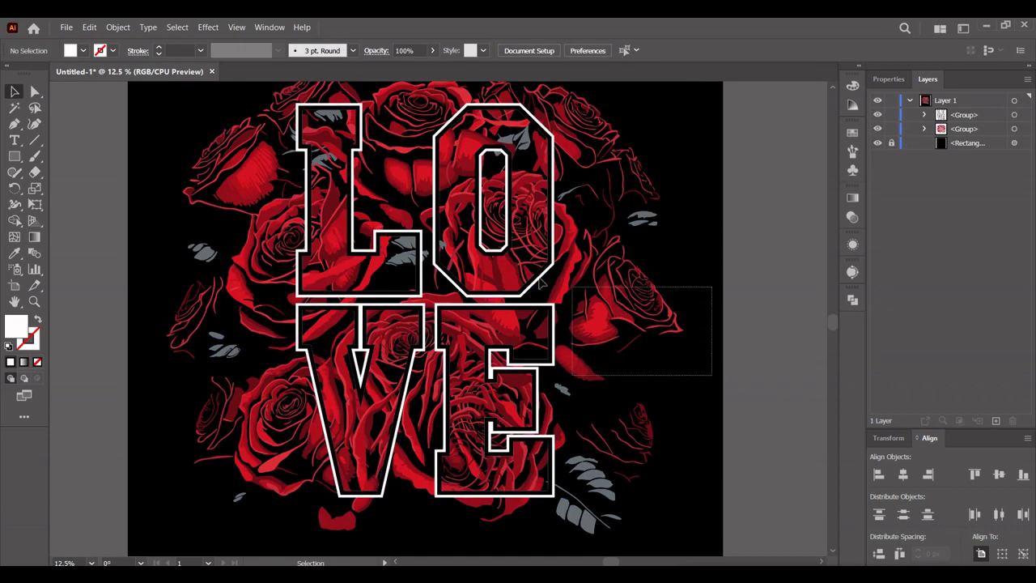
click(852, 217)
click(807, 234)
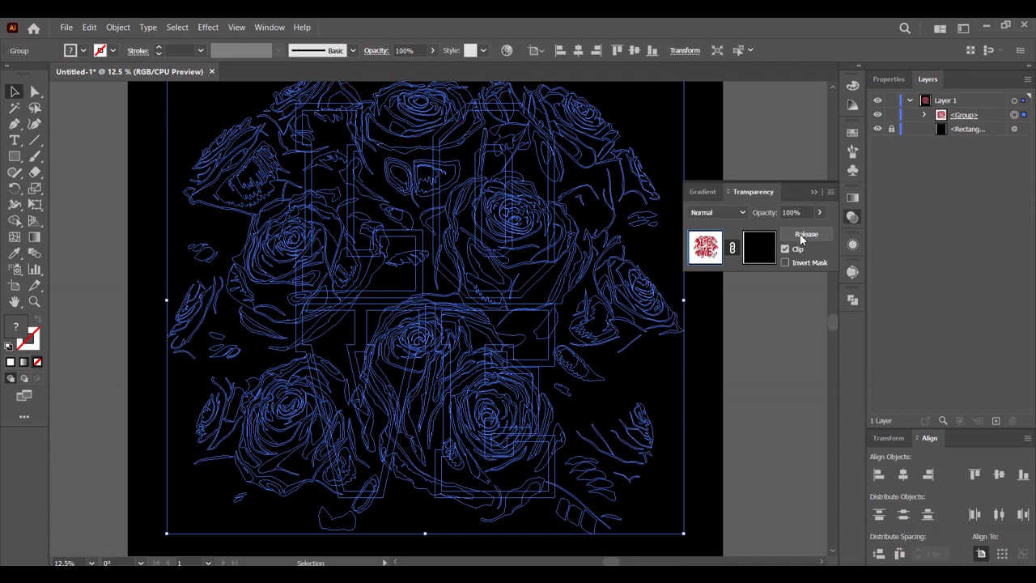
click(785, 249)
click(852, 217)
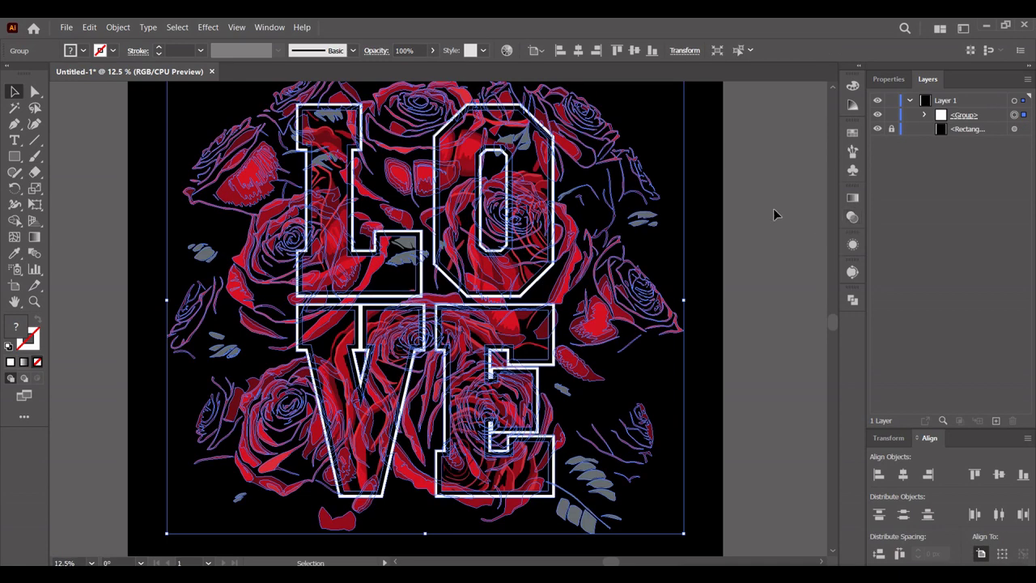
click(773, 211)
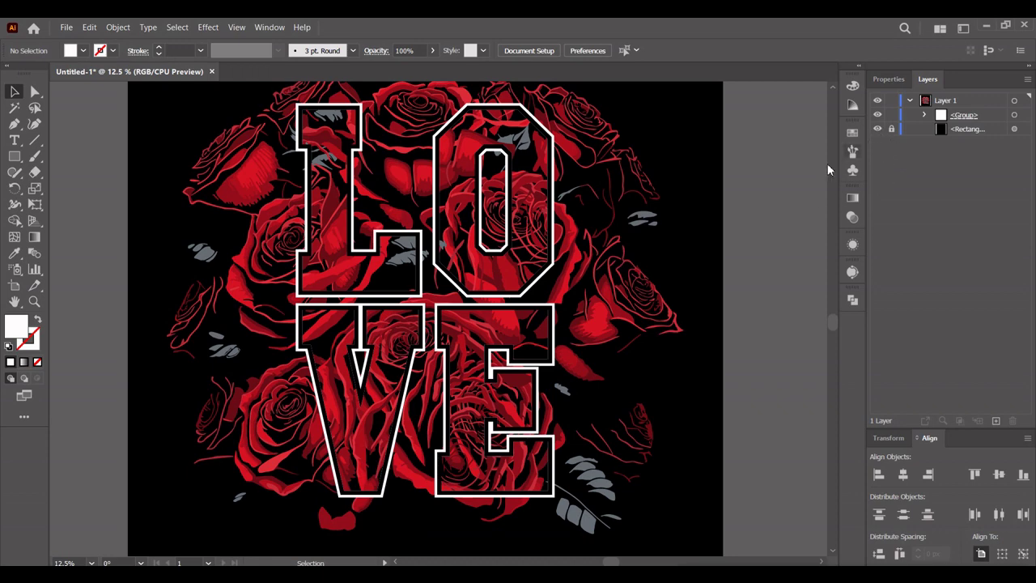
Move the rose LOVE group on the artboard and enlarge it slightly.
click(878, 128)
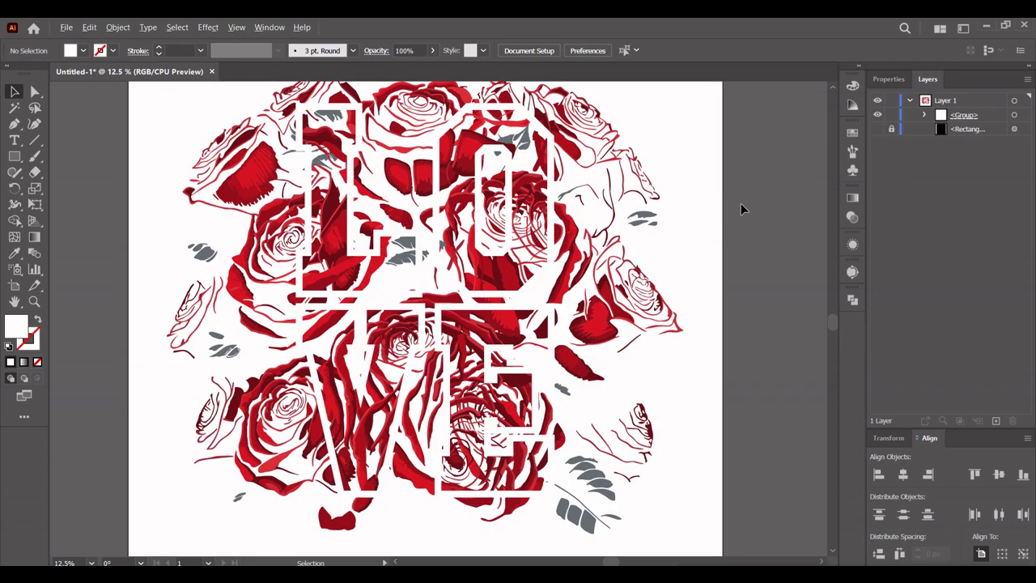
scroll(740, 203, down, 1)
drag(742, 208, 669, 240)
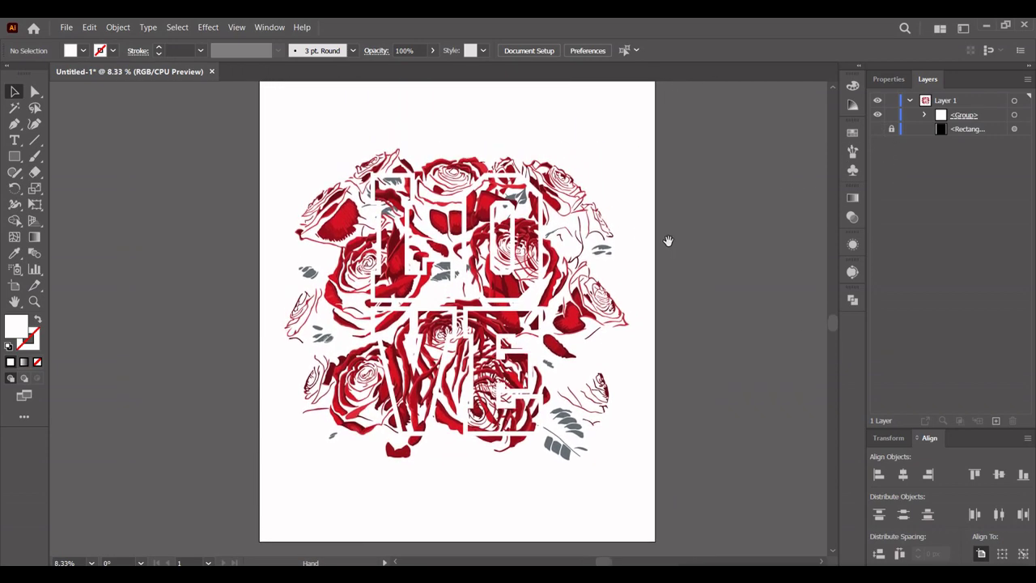
click(877, 129)
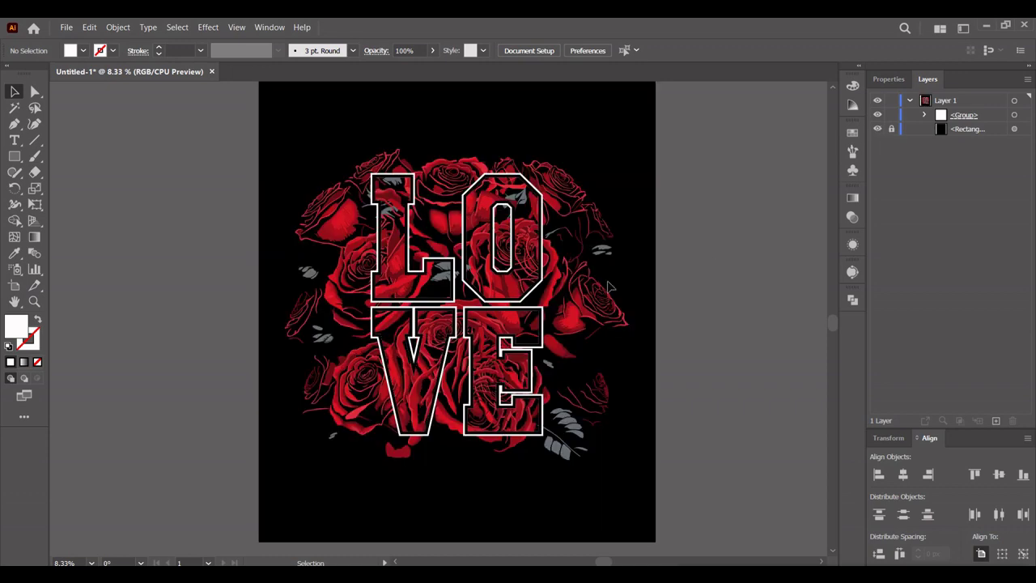
mouse_move(611, 285)
mouse_down()
mouse_move(541, 275)
mouse_move(542, 220)
mouse_up()
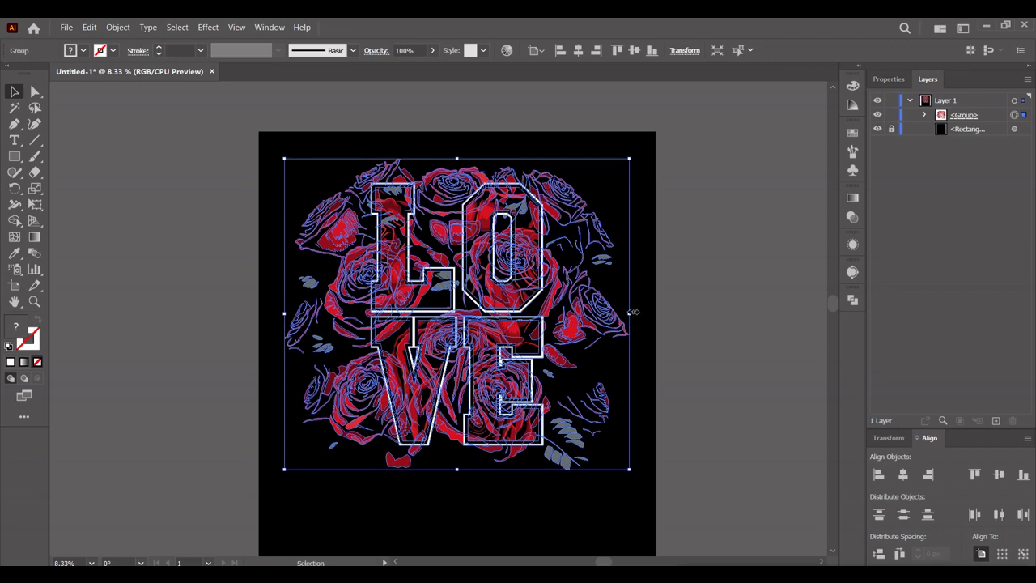
drag(633, 311, 639, 321)
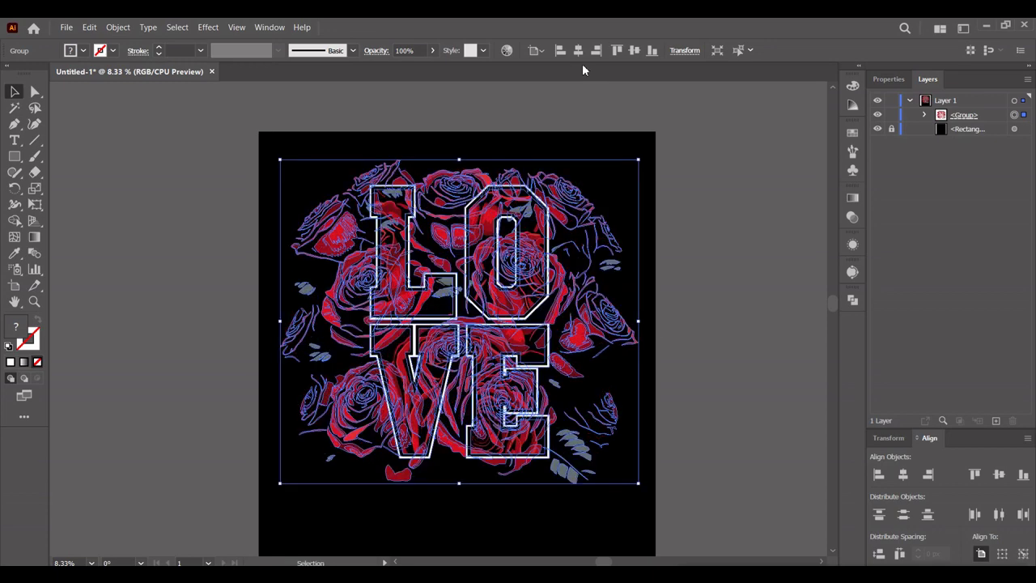
click(640, 342)
scroll(578, 394, up, 1)
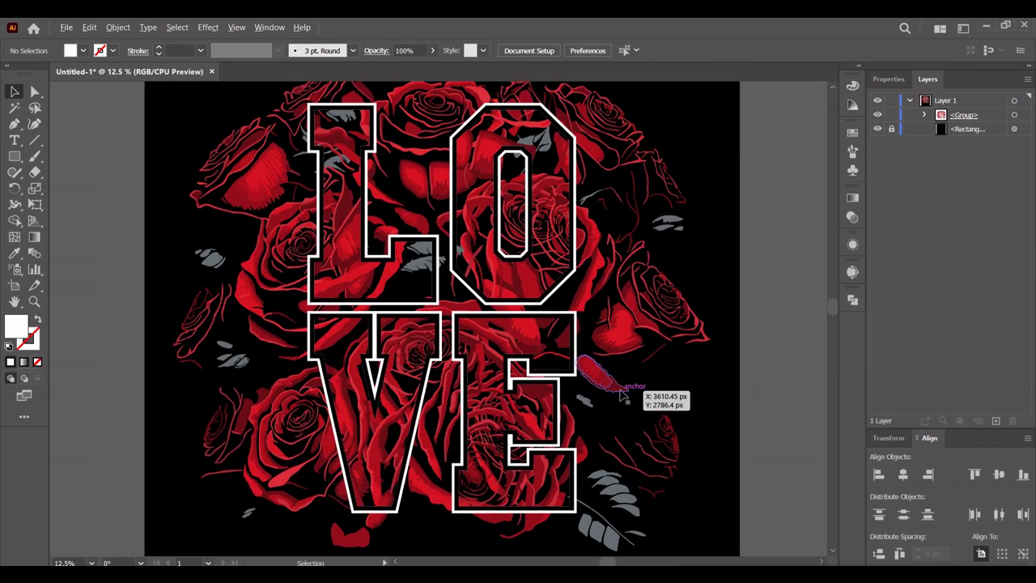
scroll(615, 390, down, 1)
mouse_move(620, 388)
mouse_down()
mouse_move(577, 358)
mouse_move(588, 360)
mouse_up()
Export the design without the black background as a 4500 × 5400 px PNG-24, then restore the background.
click(877, 129)
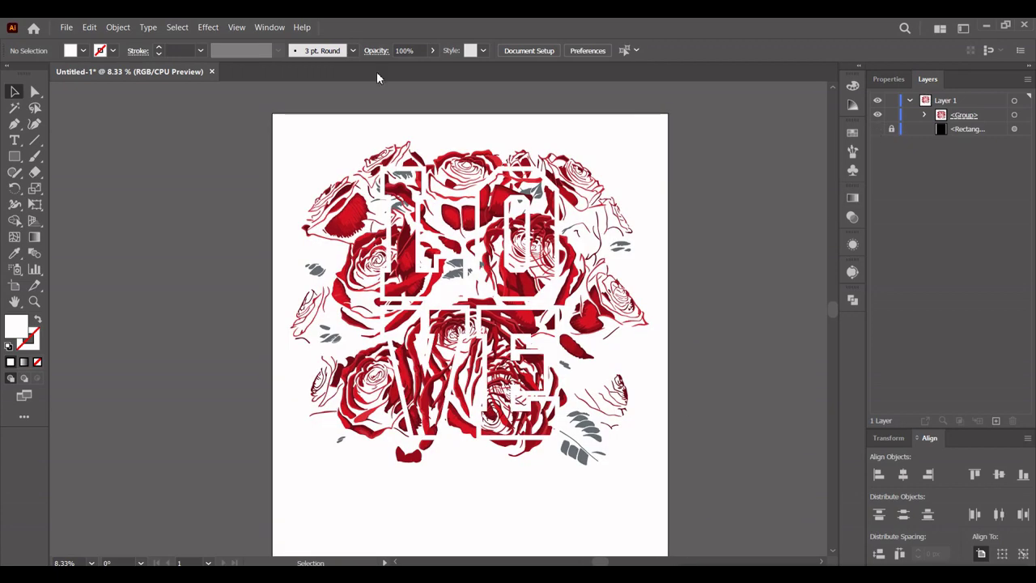
click(66, 27)
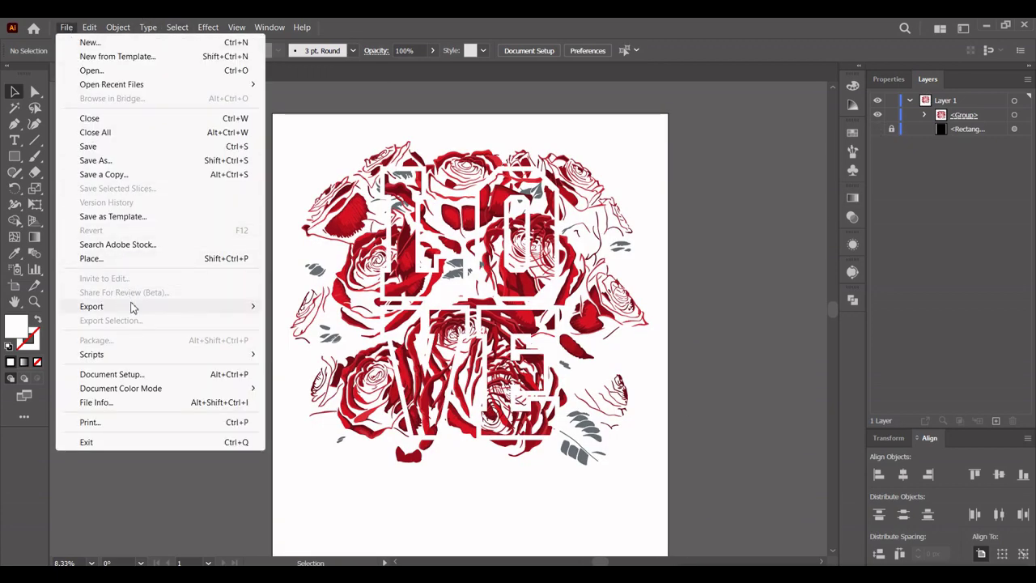
mouse_move(92, 306)
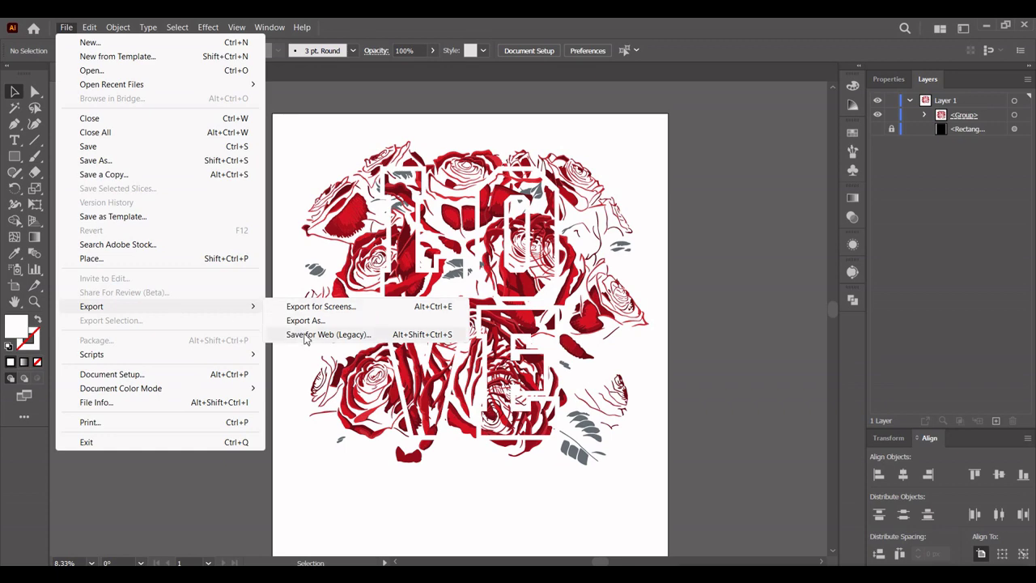
click(305, 334)
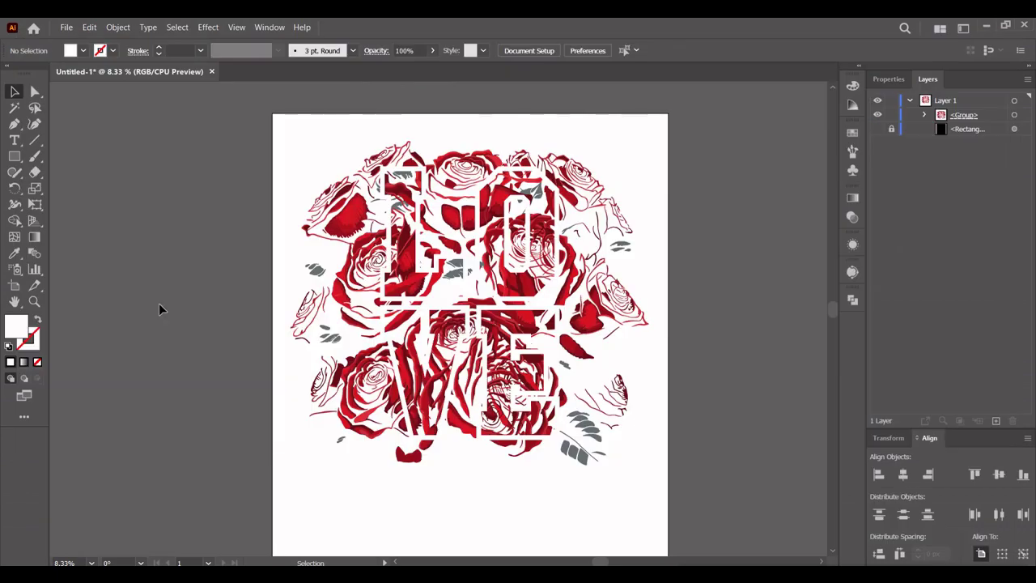
click(877, 129)
scroll(700, 239, down, 1)
scroll(700, 237, down, 1)
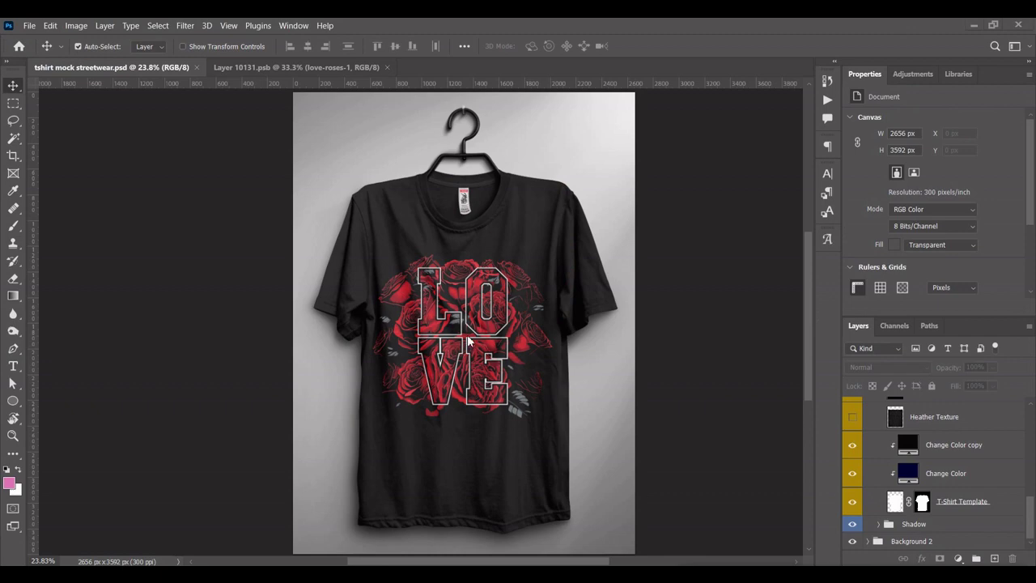
Zoom in on the LOVE rose design on the t-shirt mockup.
drag(467, 334, 683, 390)
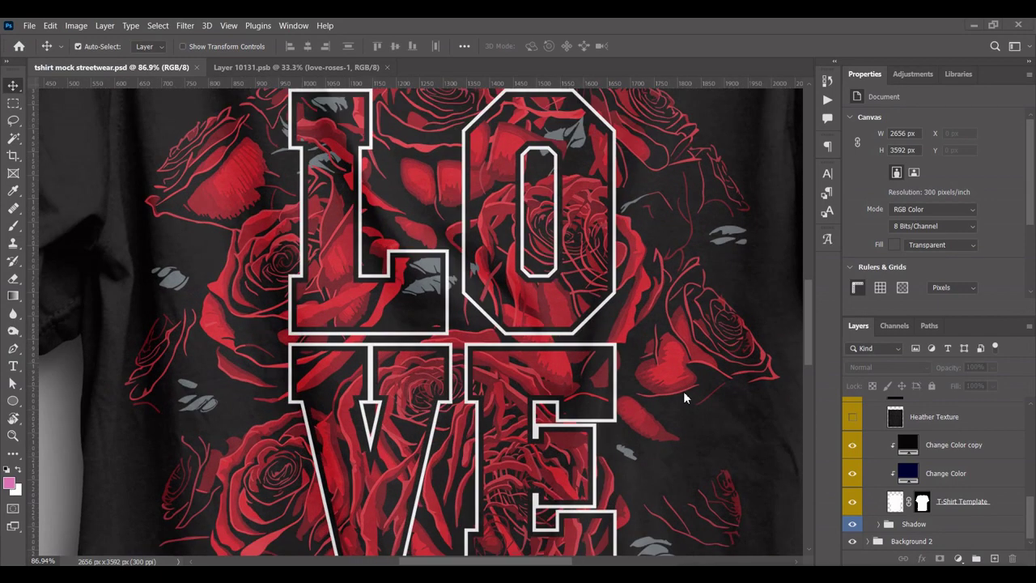
scroll(683, 391, down, 4)
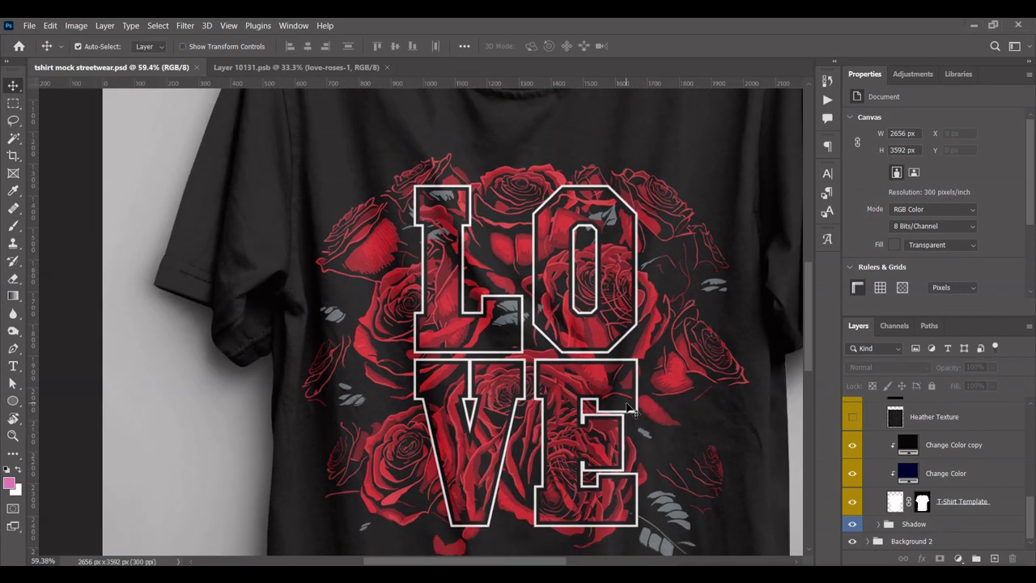
drag(689, 423, 571, 366)
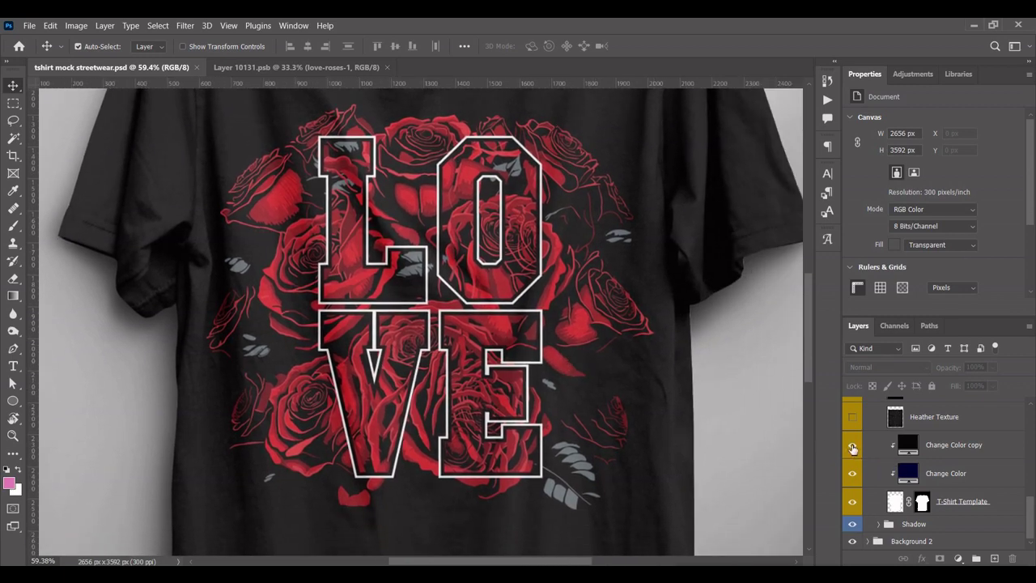
Preview the shirt in navy by hiding the Change Color copy layer, then view the whole shirt.
click(852, 446)
scroll(757, 429, down, 1)
scroll(756, 428, down, 1)
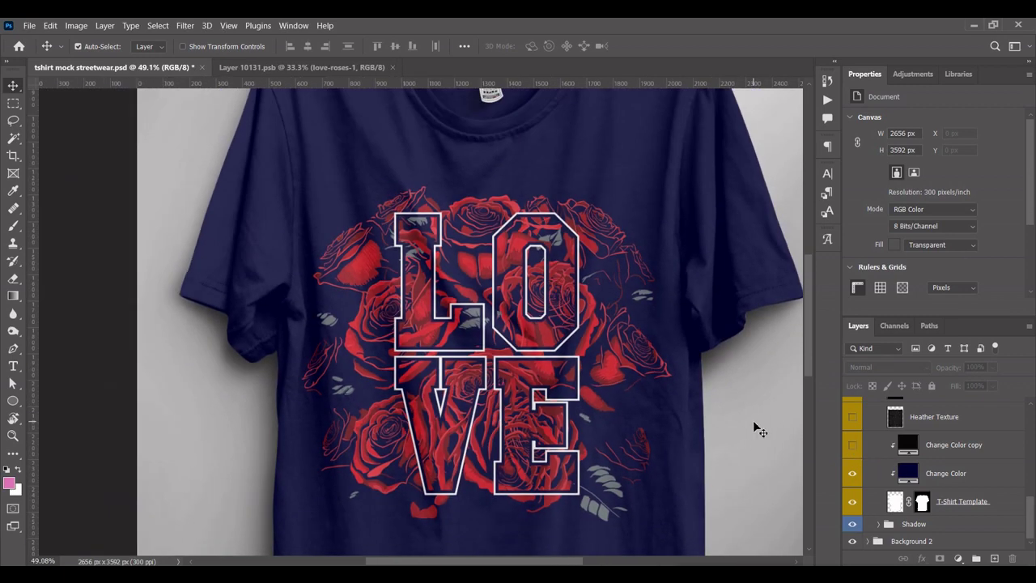
scroll(756, 429, down, 1)
drag(698, 414, 688, 413)
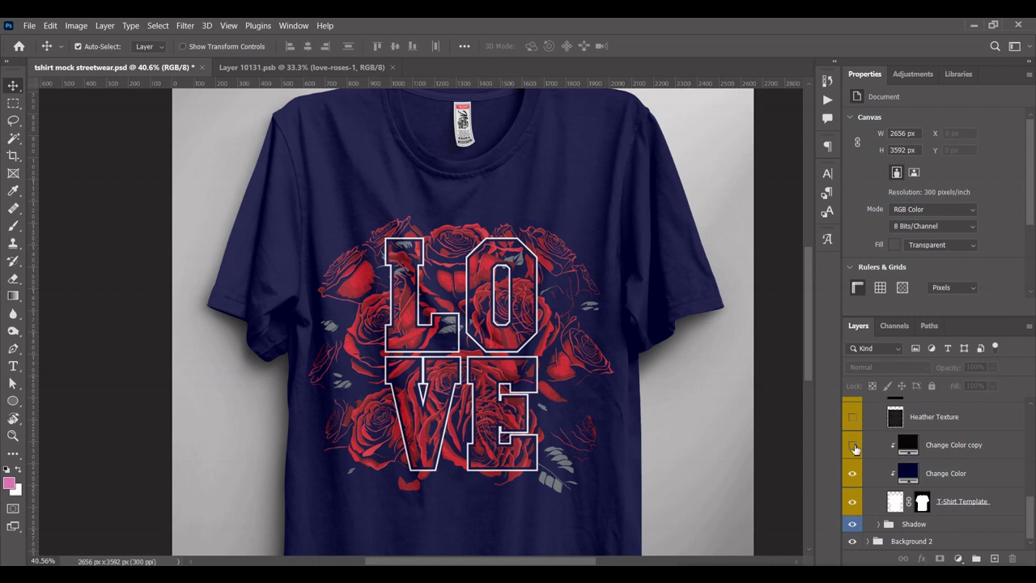
scroll(720, 428, up, 2)
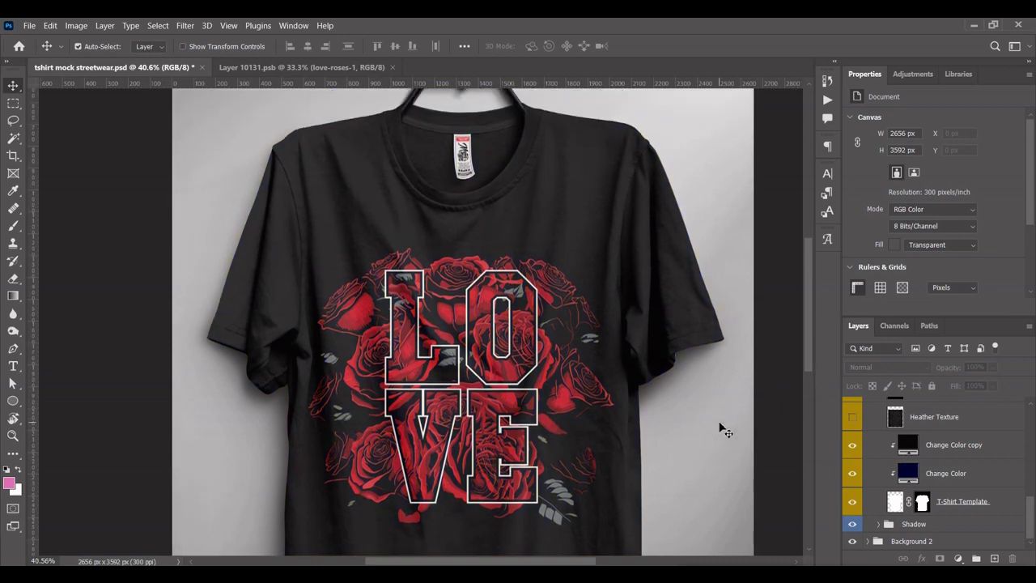
scroll(719, 428, down, 2)
scroll(720, 428, down, 2)
mouse_move(720, 423)
mouse_down()
mouse_move(612, 370)
mouse_move(620, 351)
mouse_up()
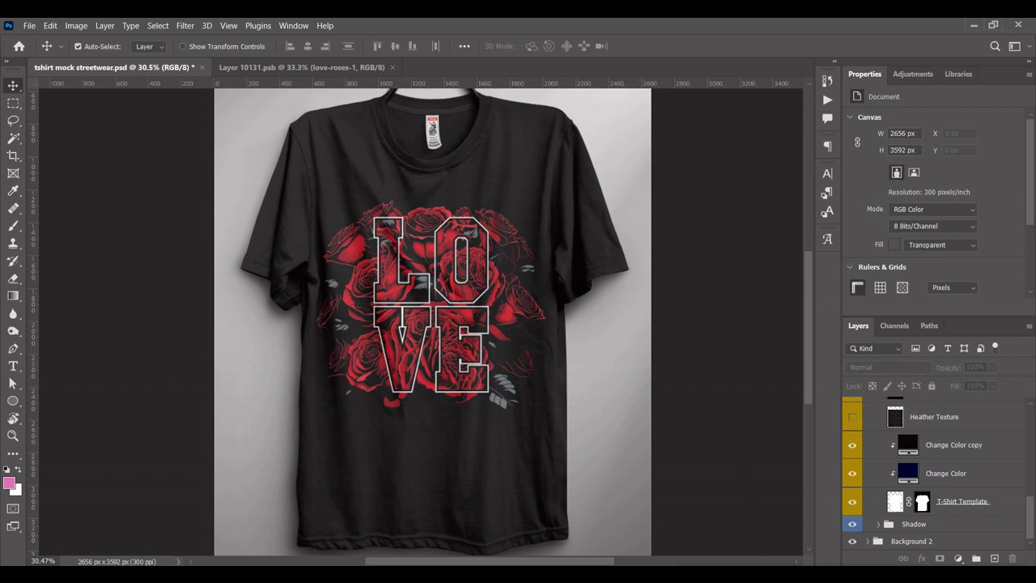